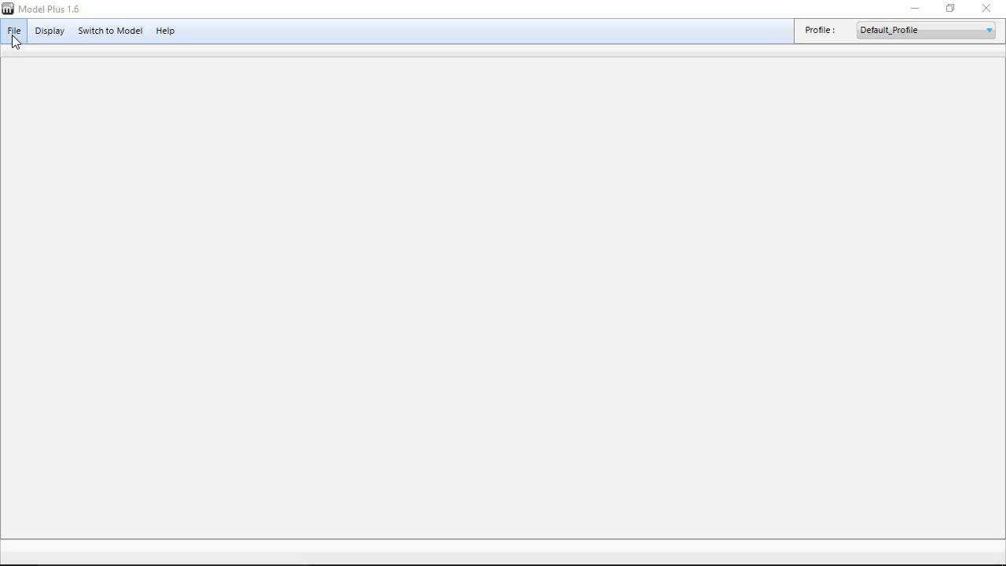
# Create a new garment from the standard shape library using the "Col rond" round-neck model.
pyautogui.click(11, 37)
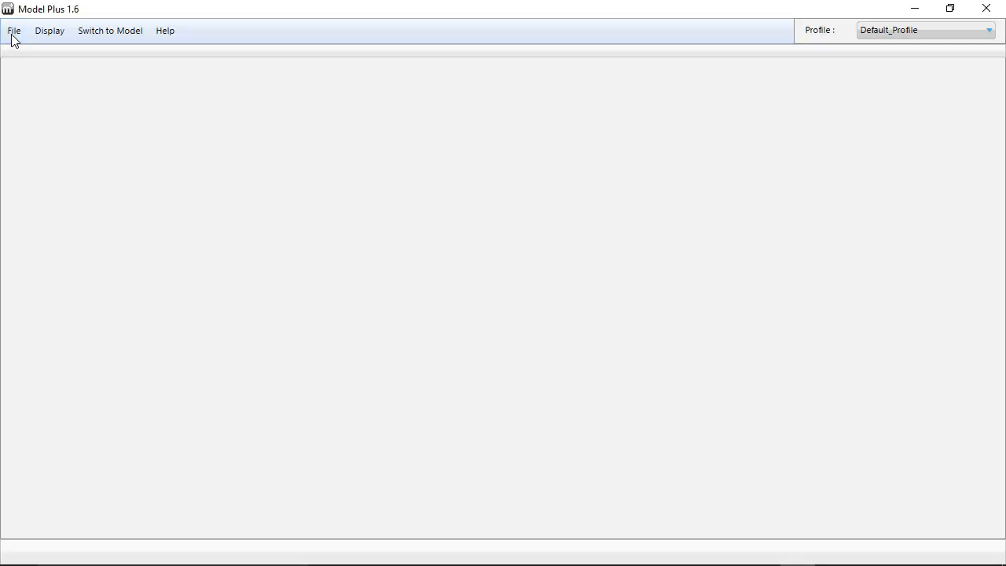
pyautogui.click(12, 36)
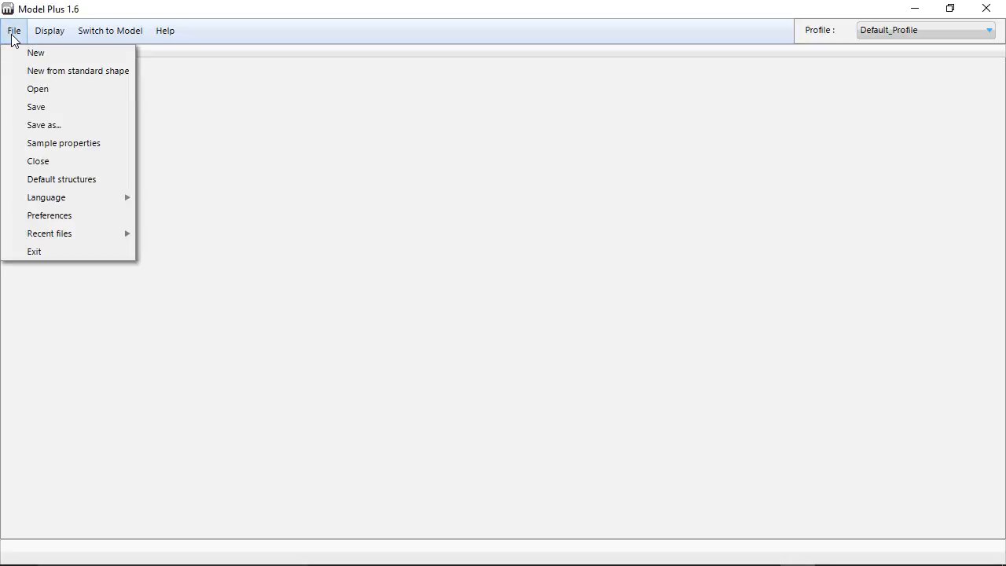
pyautogui.click(57, 72)
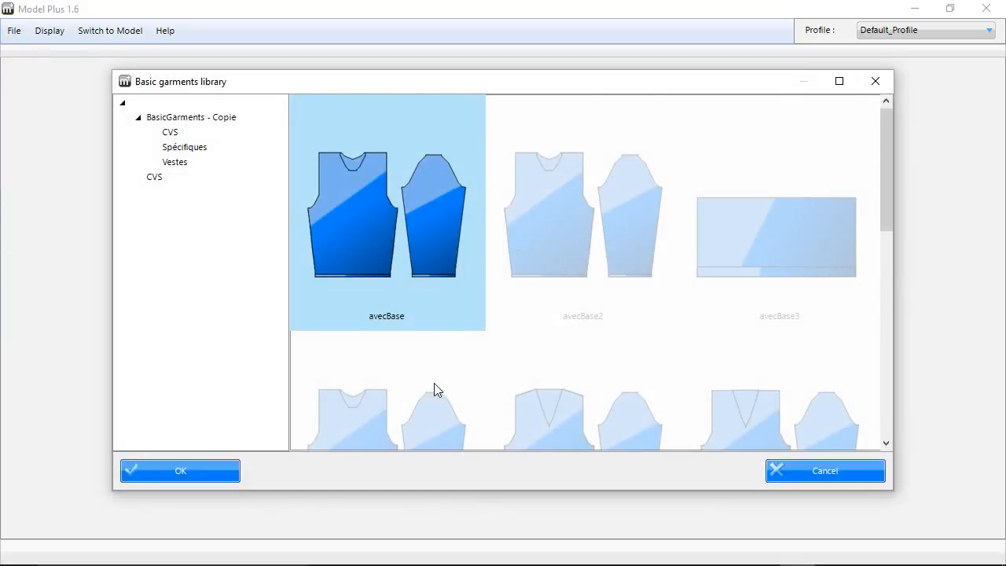
pyautogui.click(437, 390)
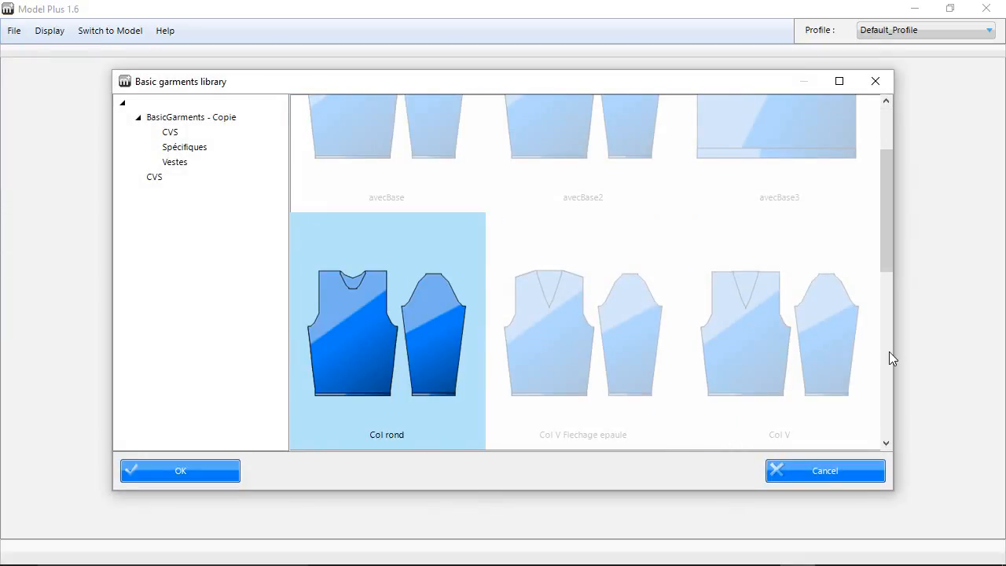
pyautogui.scroll(-3, 865, 346)
pyautogui.moveTo(890, 333); pyautogui.dragTo(876, 256)
pyautogui.click(524, 184)
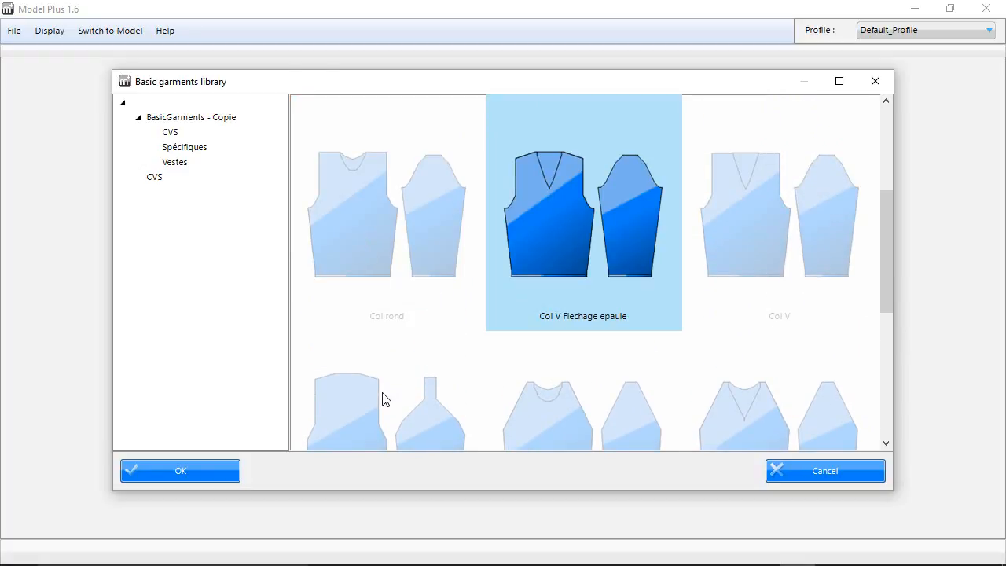
pyautogui.click(356, 220)
pyautogui.click(180, 471)
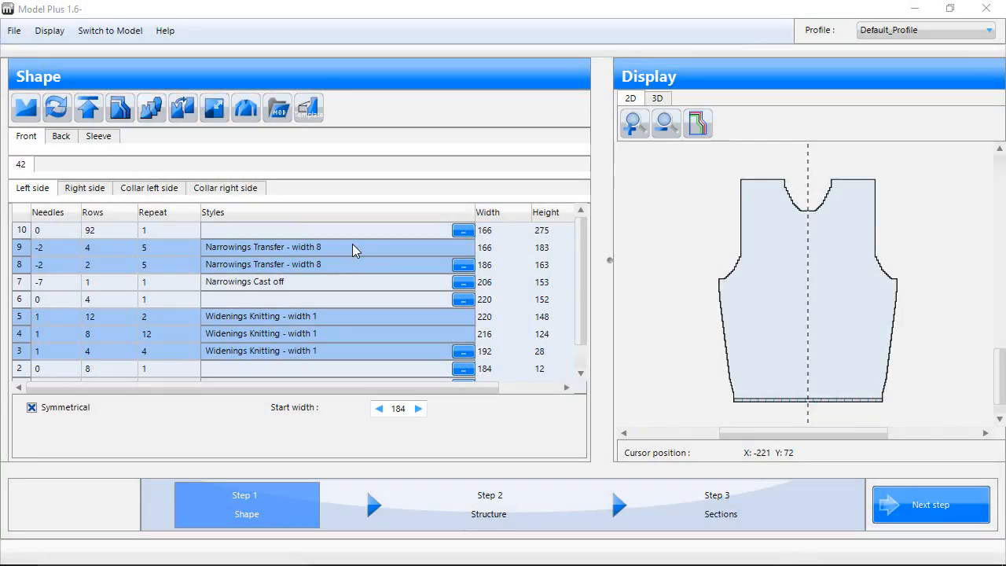
# Examine the shape tables and outlines of the back, sleeve and front, including the front's right collar side.
pyautogui.click(63, 137)
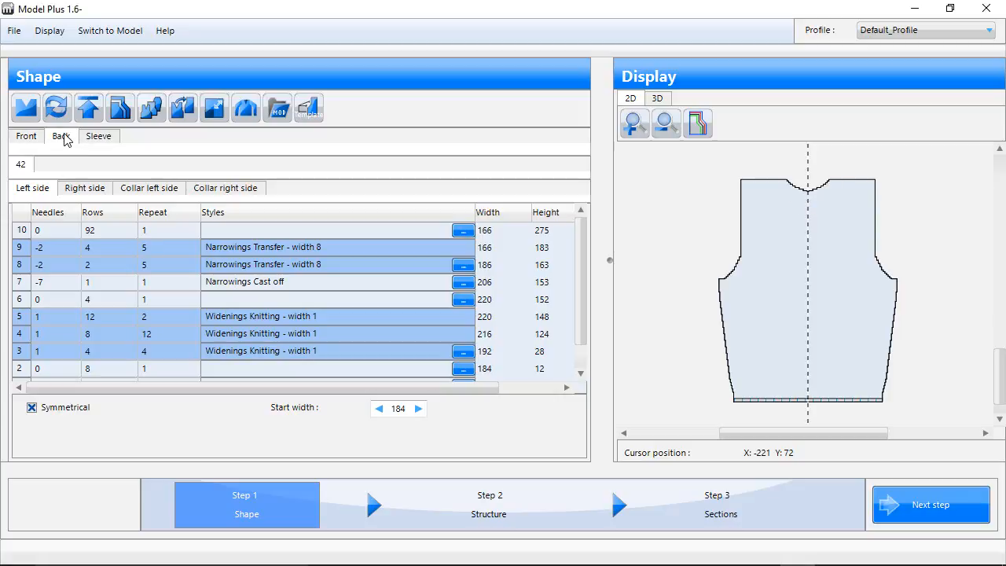
pyautogui.click(112, 139)
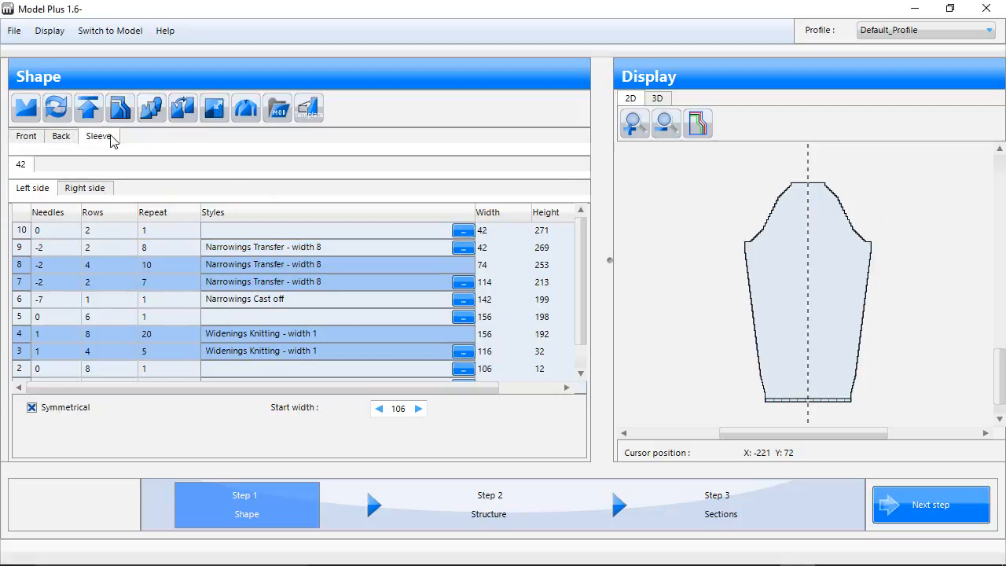
pyautogui.click(64, 138)
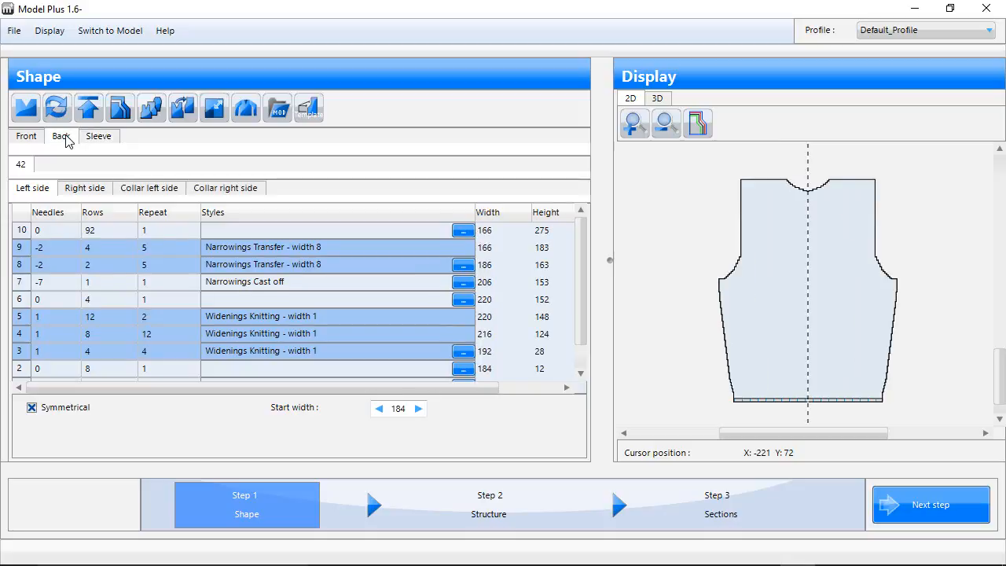
pyautogui.click(30, 137)
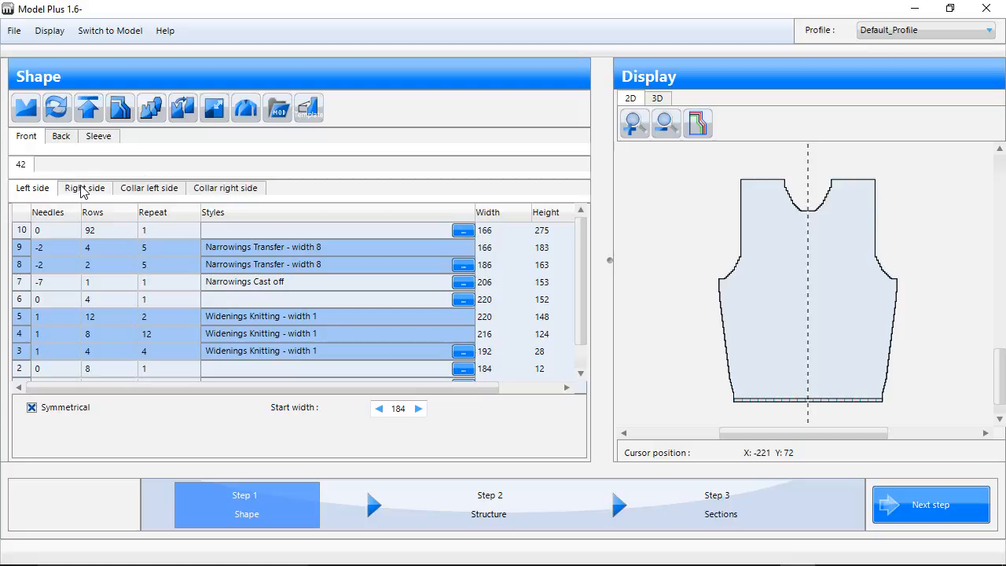
pyautogui.click(206, 189)
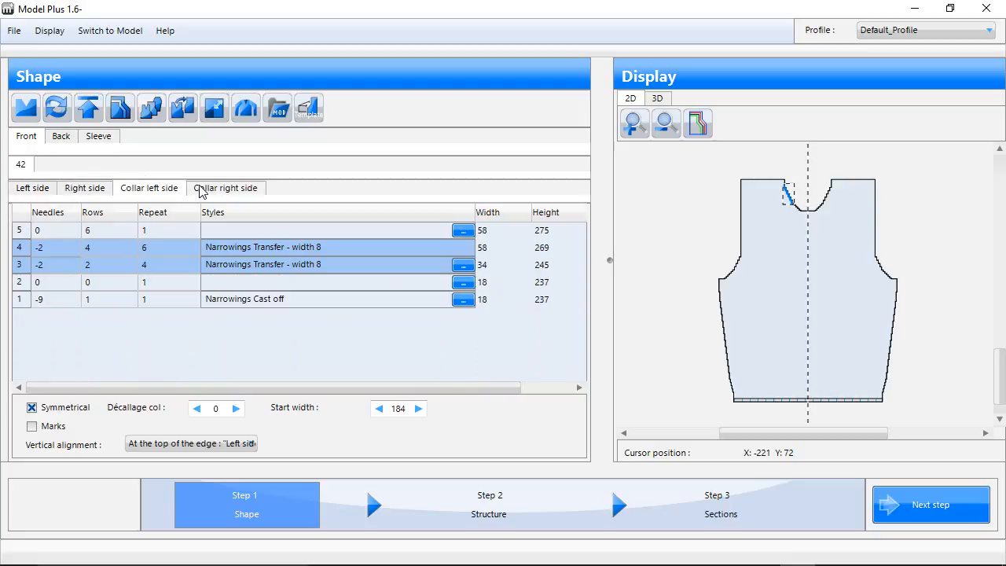
pyautogui.click(60, 251)
pyautogui.click(47, 230)
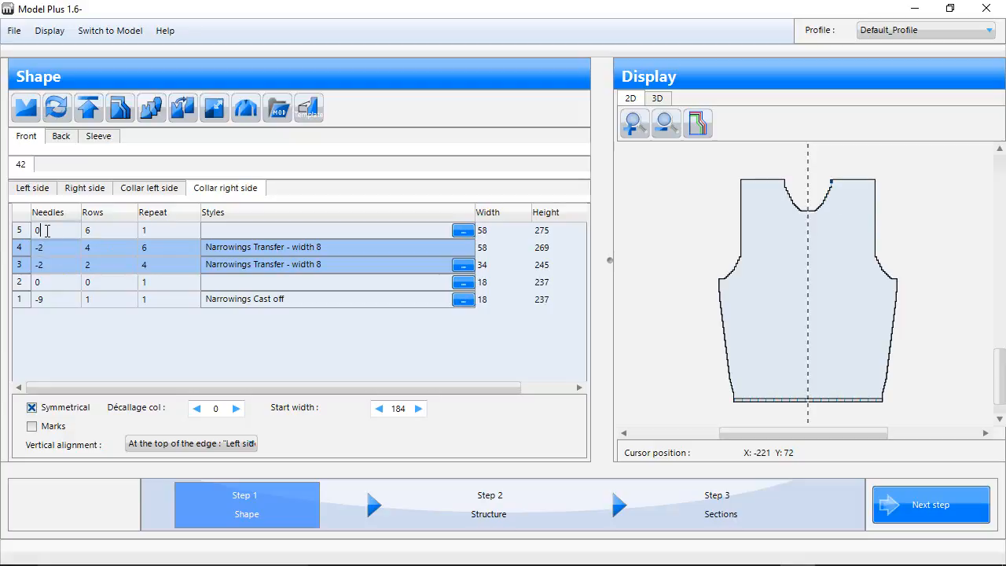
pyautogui.click(38, 191)
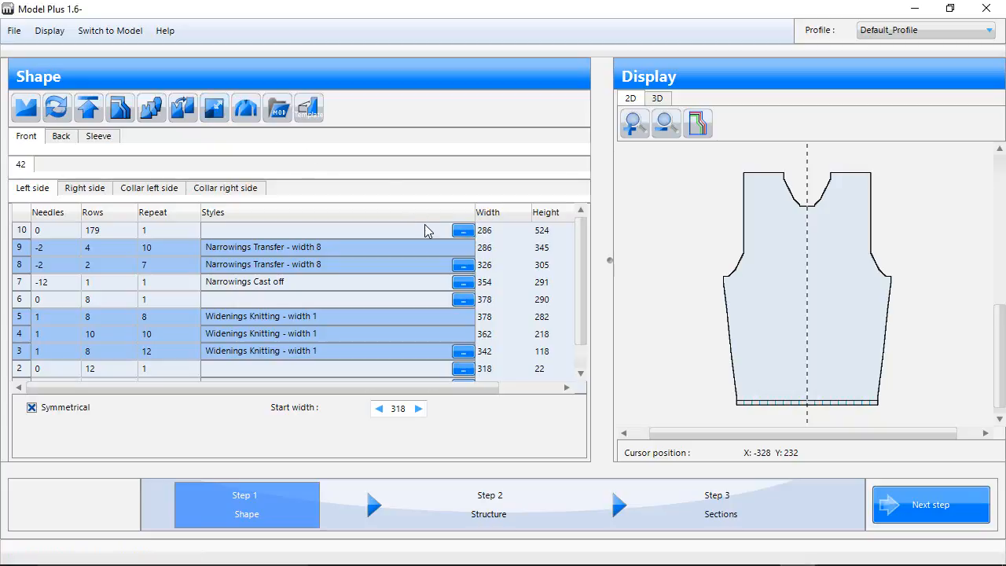
# Transpose every garment piece to machine gauge 7 and recalculate the shape with the new stitch density.
pyautogui.click(223, 116)
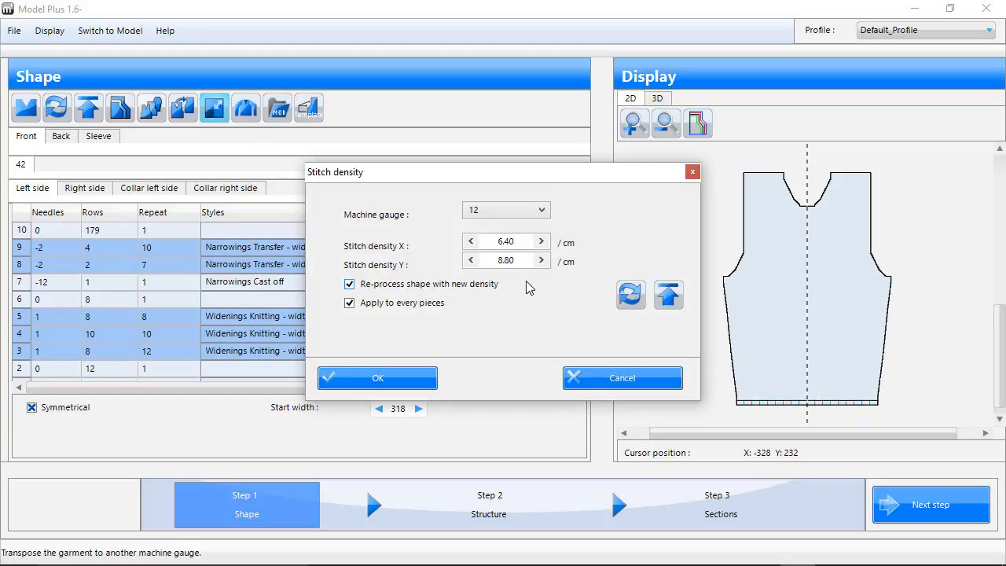
pyautogui.click(545, 211)
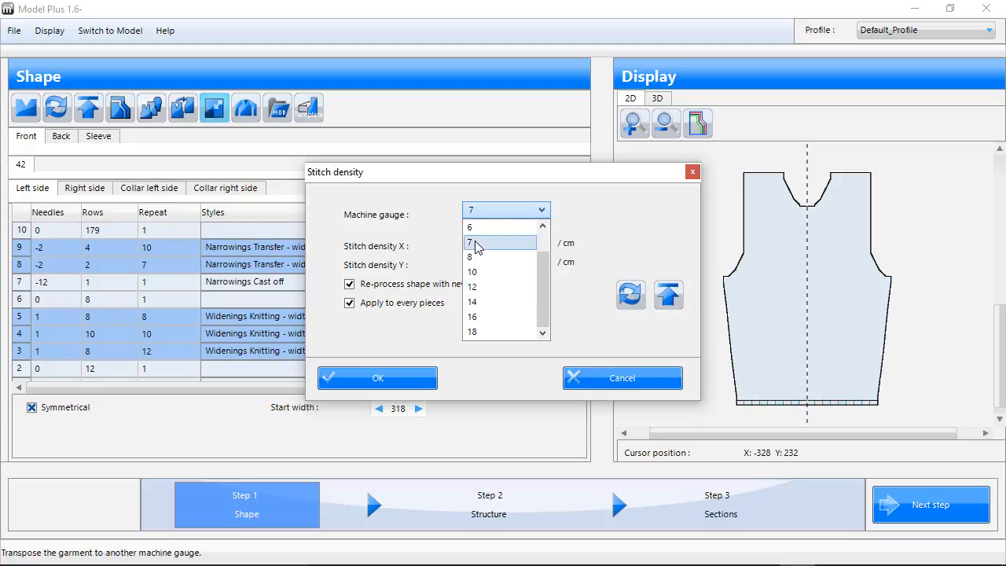
pyautogui.click(477, 242)
pyautogui.click(521, 241)
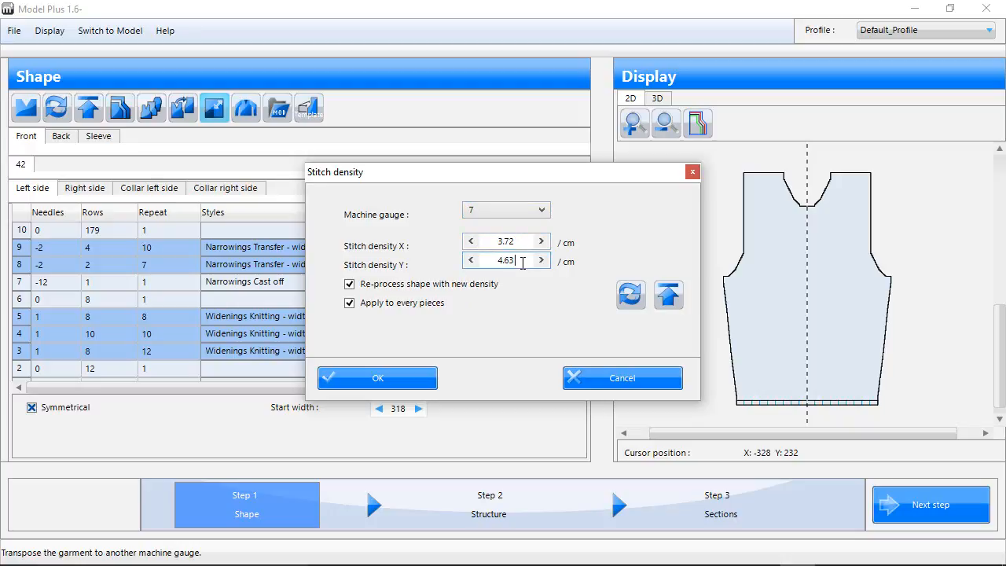
pyautogui.moveTo(521, 241); pyautogui.dragTo(477, 243)
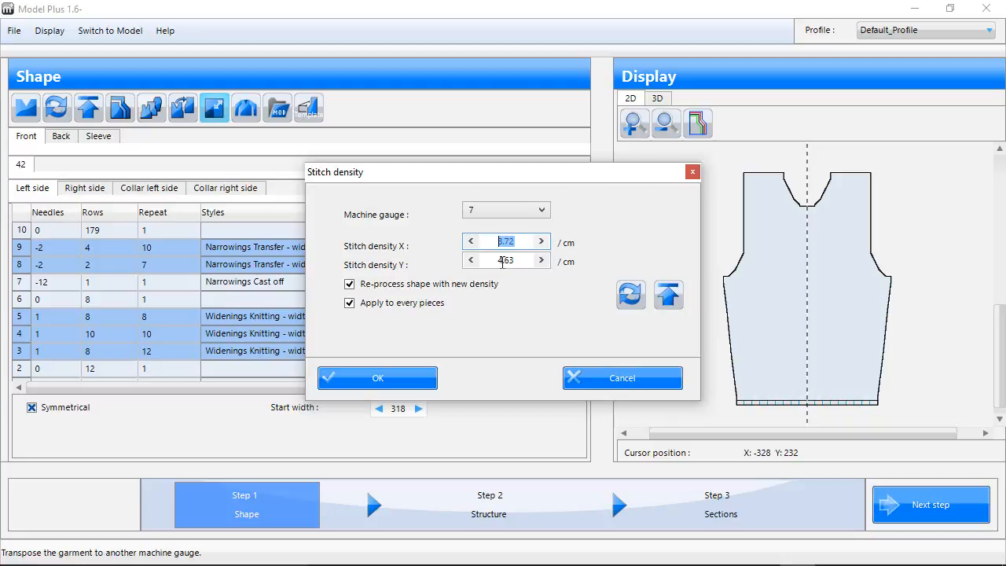
pyautogui.click(529, 262)
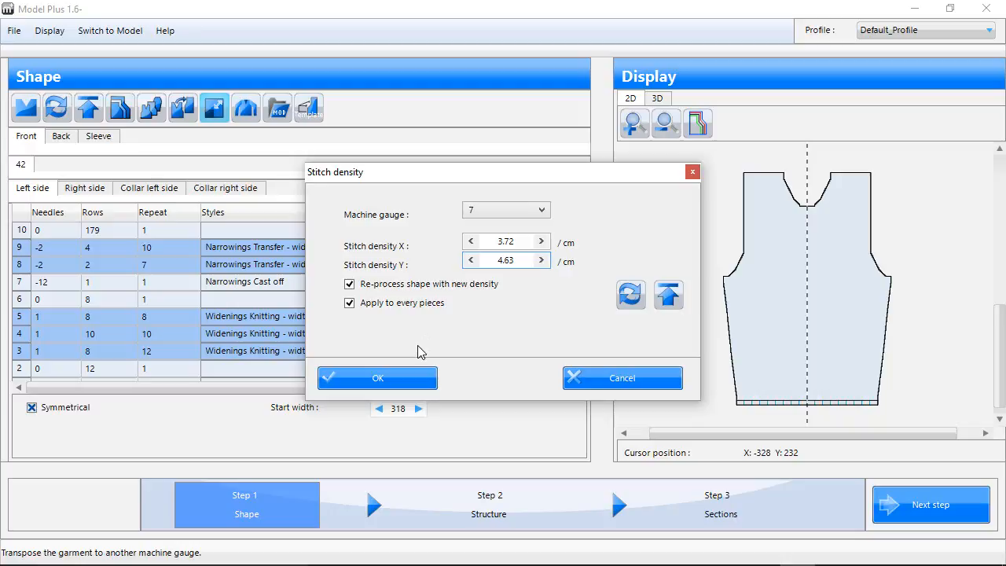
pyautogui.click(381, 380)
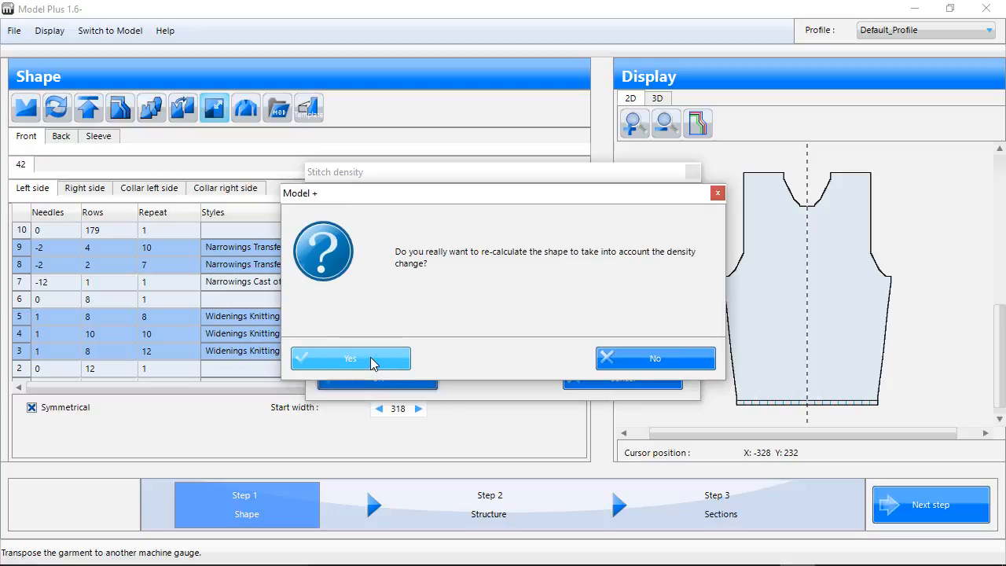
pyautogui.click(373, 360)
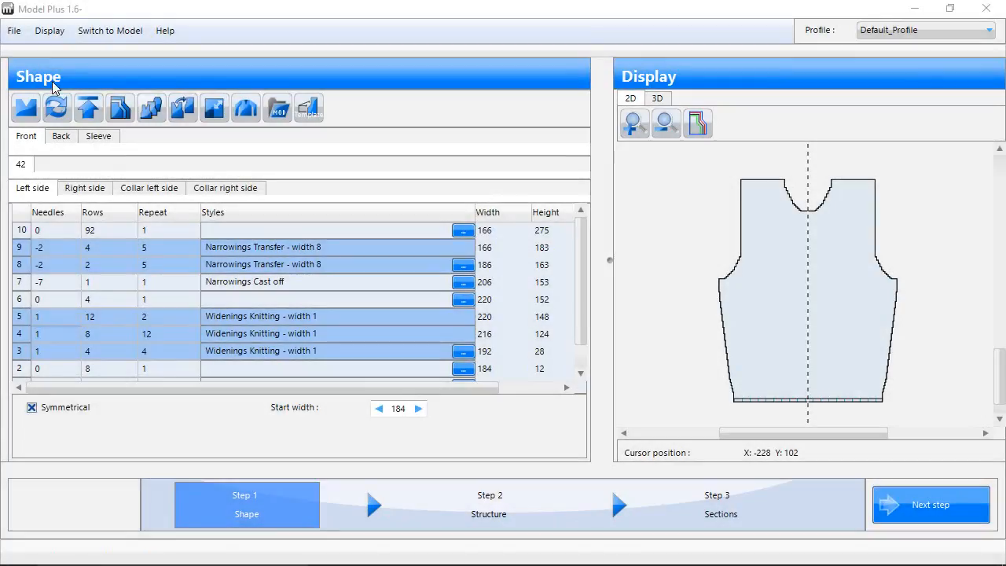
# Start a new blank garment shape with an empty first line for the front's left side.
pyautogui.click(15, 33)
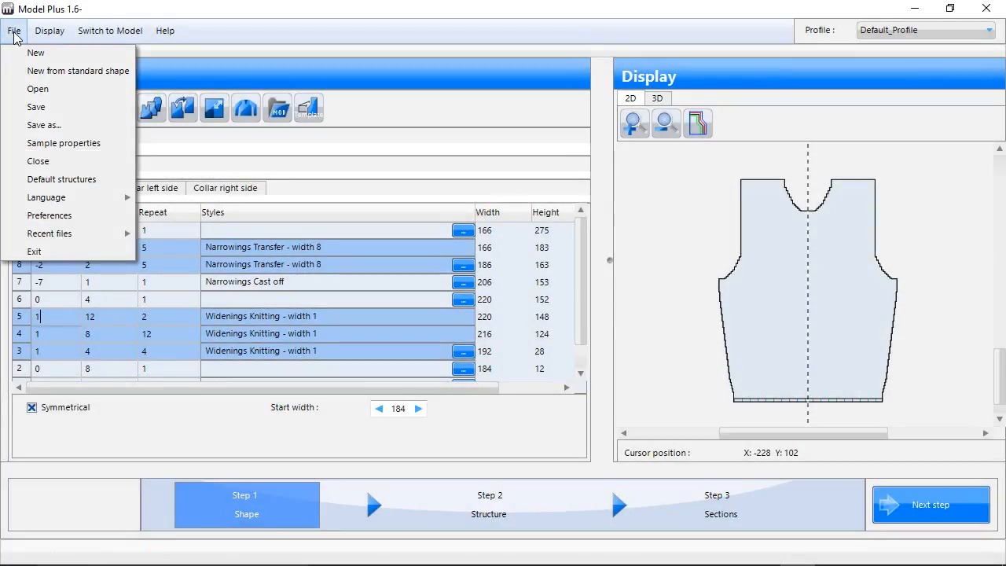
pyautogui.click(69, 53)
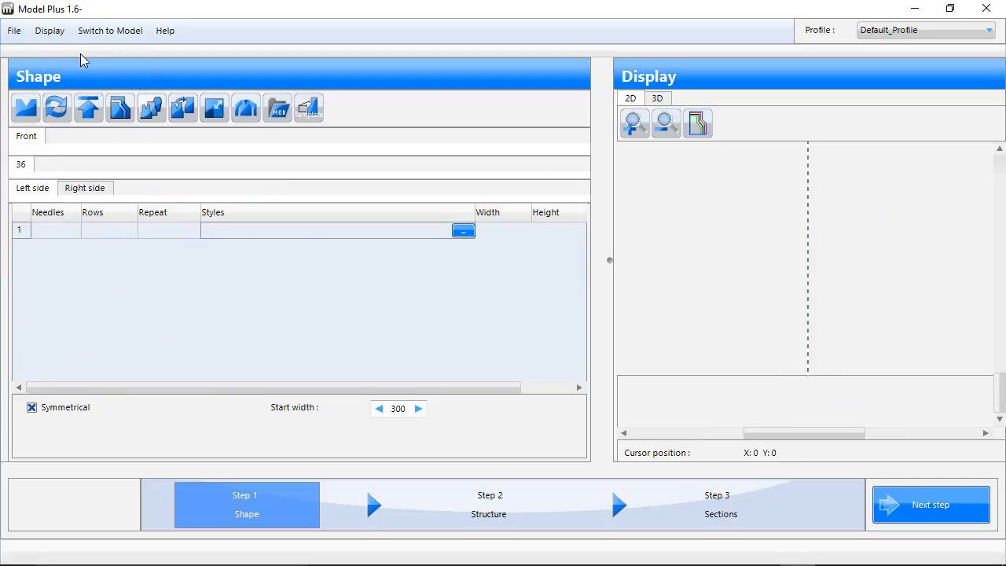
pyautogui.click(48, 230)
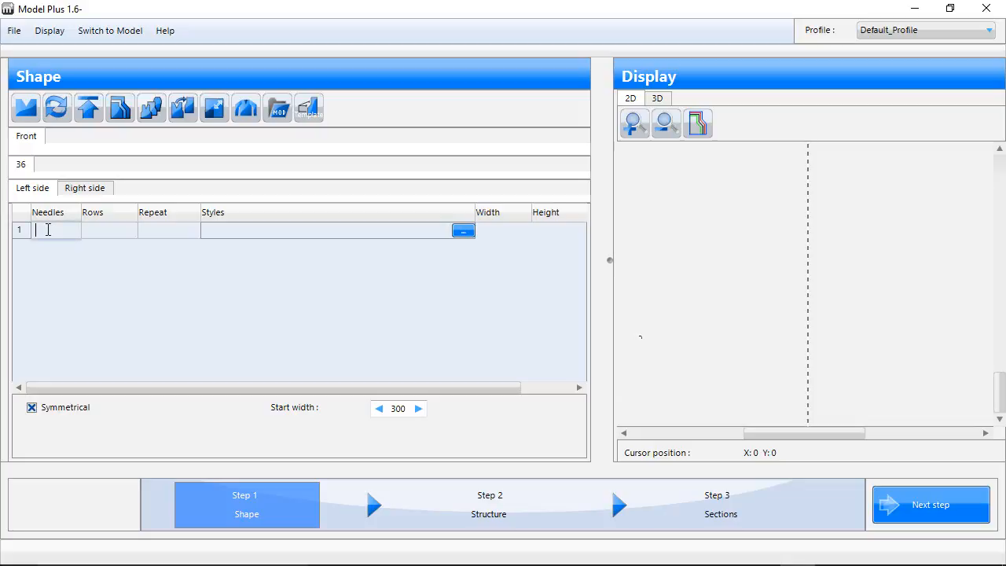
pyautogui.click(95, 230)
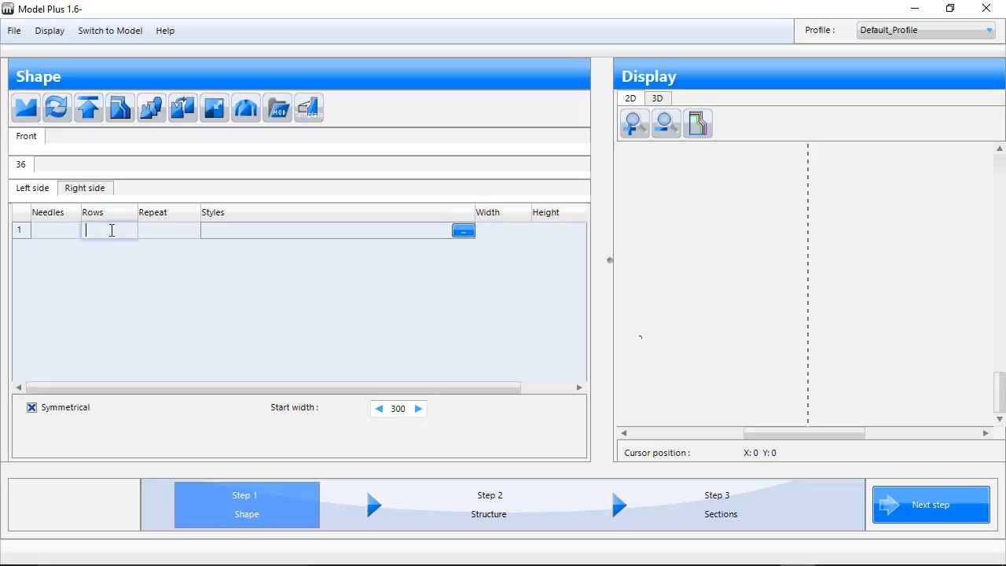
pyautogui.click(180, 231)
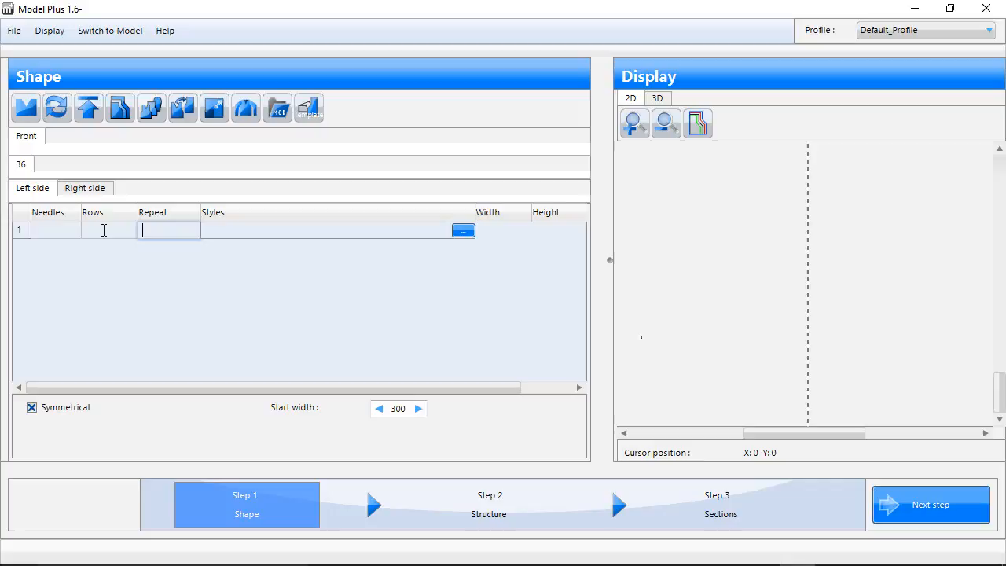
# Define line 1 of the front's left side with 0 needles, 100 rows and 1 repeat.
pyautogui.click(57, 231)
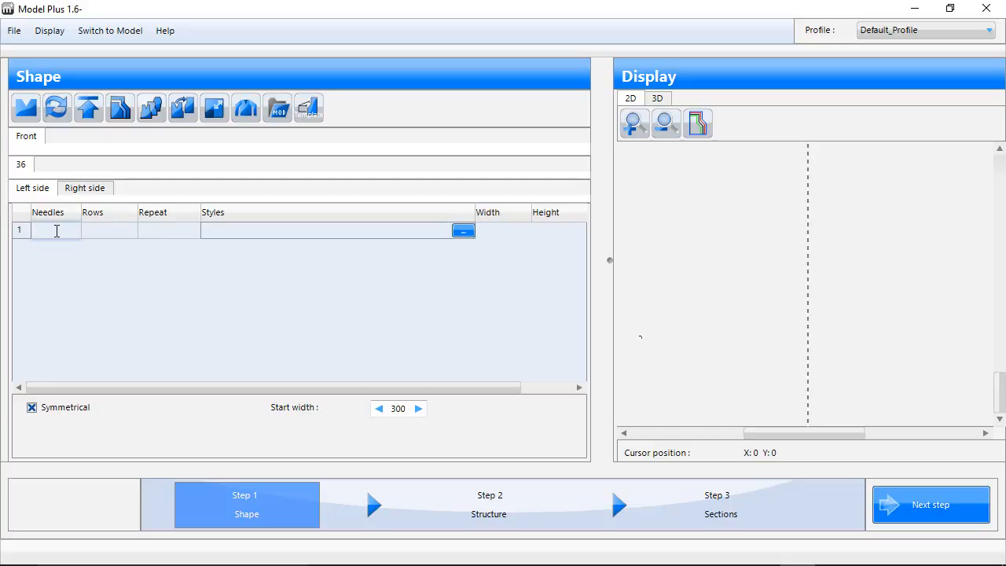
pyautogui.write('0')
pyautogui.press('Tab')
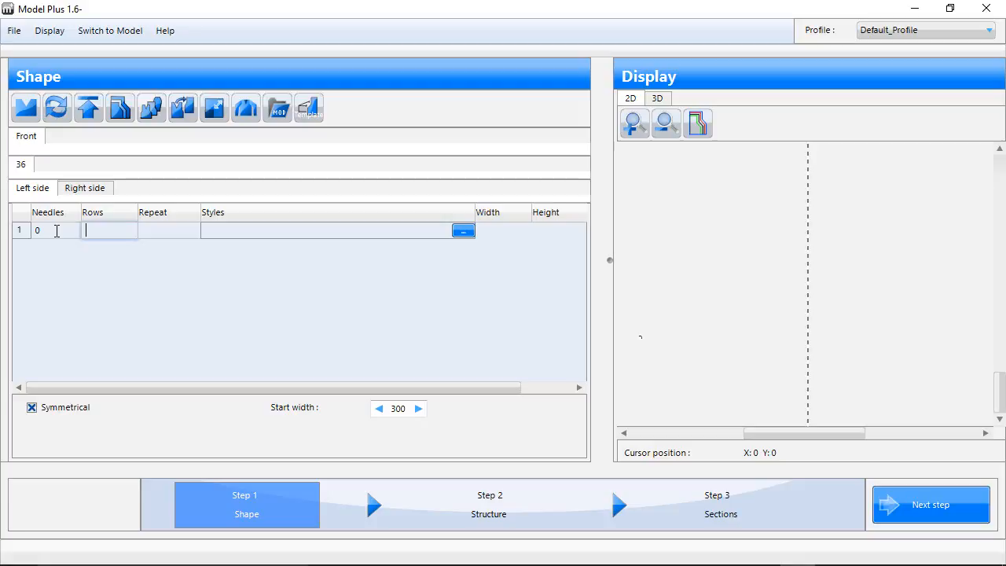
pyautogui.write('100')
pyautogui.press('Tab')
pyautogui.write('1')
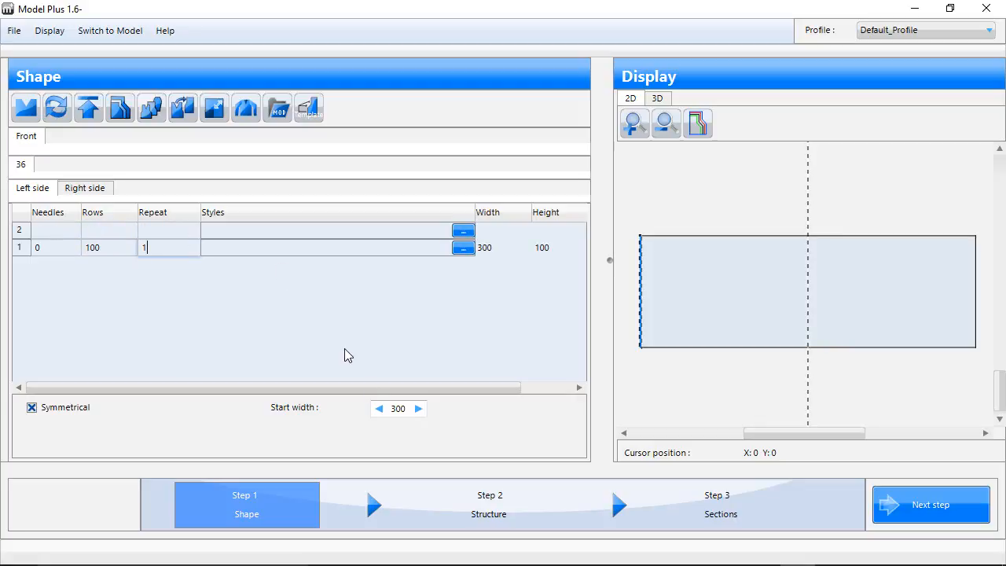
# Set the start width of the front piece to 120.
pyautogui.moveTo(391, 408); pyautogui.dragTo(406, 409)
pyautogui.write('120')
pyautogui.click(119, 246)
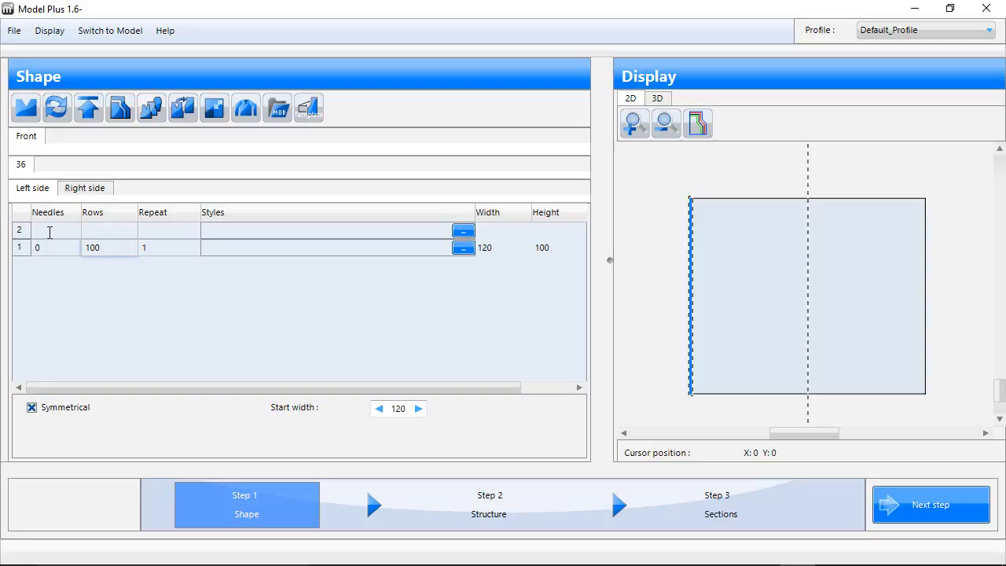
# Define line 2 of the front's left side as a narrowing of -2 needles every 4 rows, repeated 8 times.
pyautogui.click(50, 232)
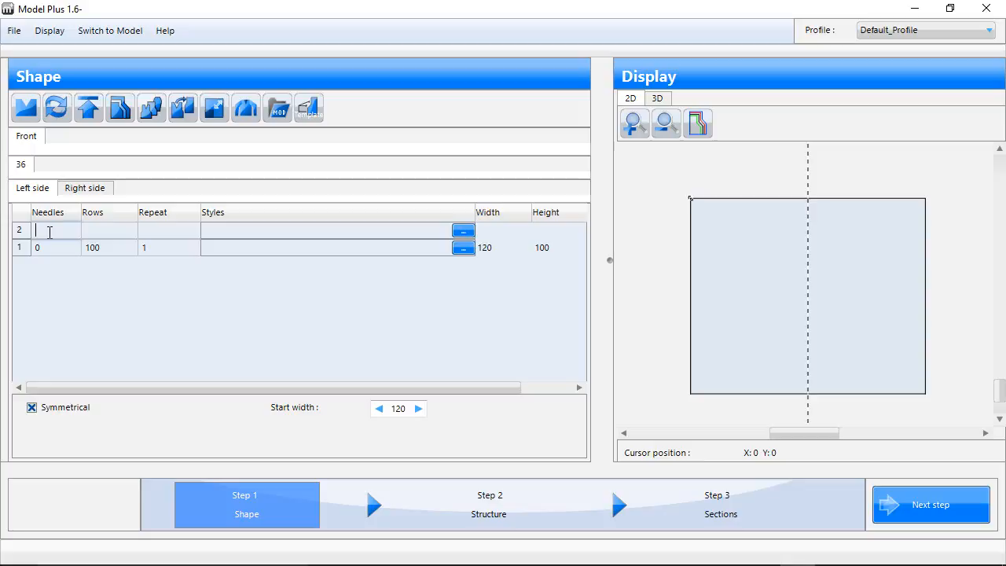
pyautogui.write('-2')
pyautogui.click(112, 230)
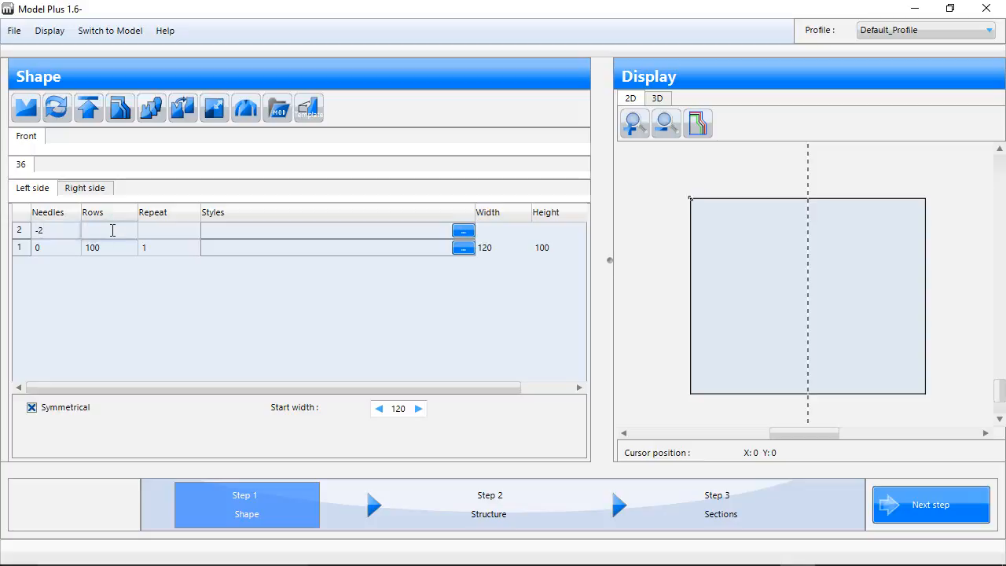
pyautogui.write('4')
pyautogui.click(181, 228)
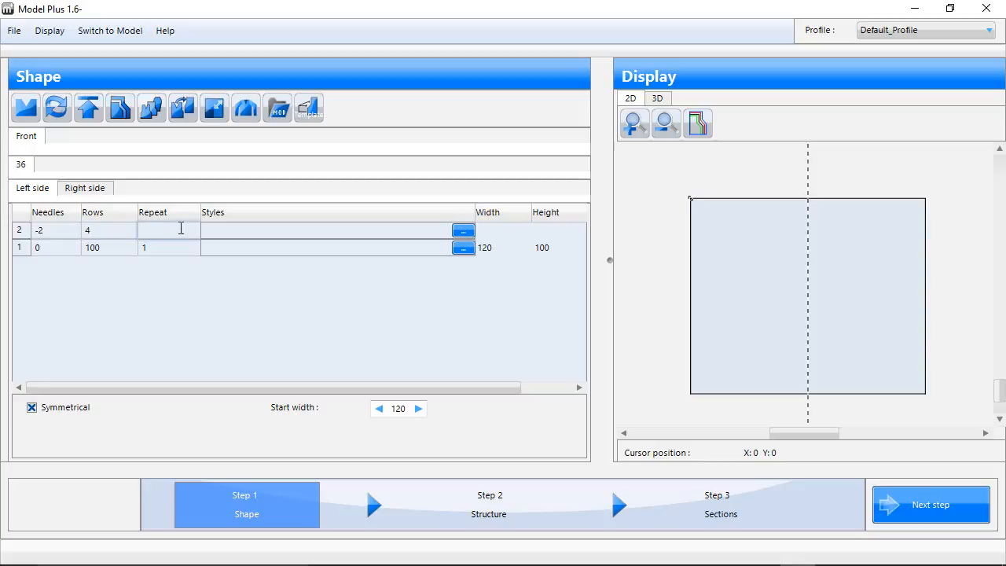
pyautogui.write('8')
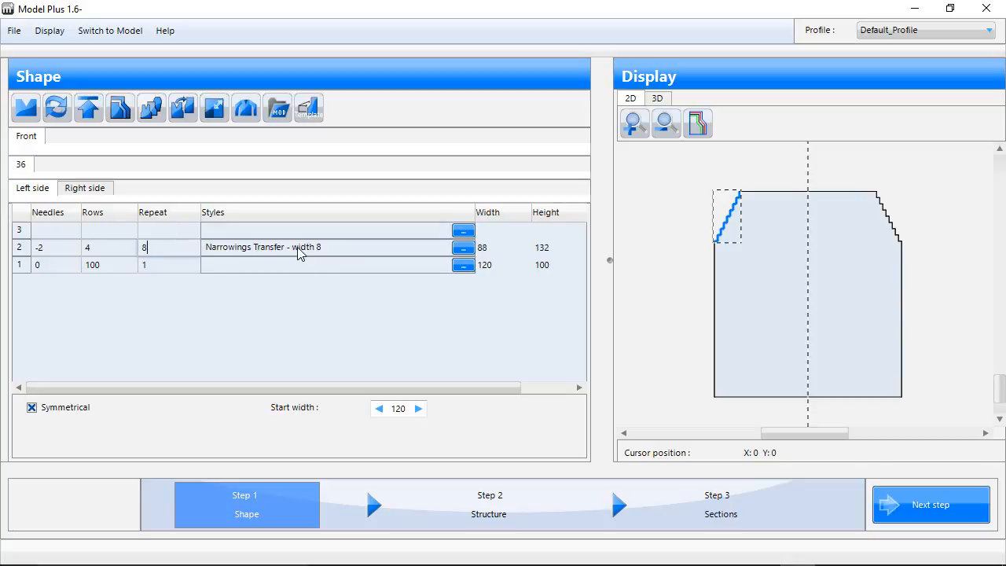
# Define line 3 of the front's left side as a straight section with 0 needles, 40 rows and 1 repeat.
pyautogui.click(58, 231)
pyautogui.write('0')
pyautogui.press('Tab')
pyautogui.write('40')
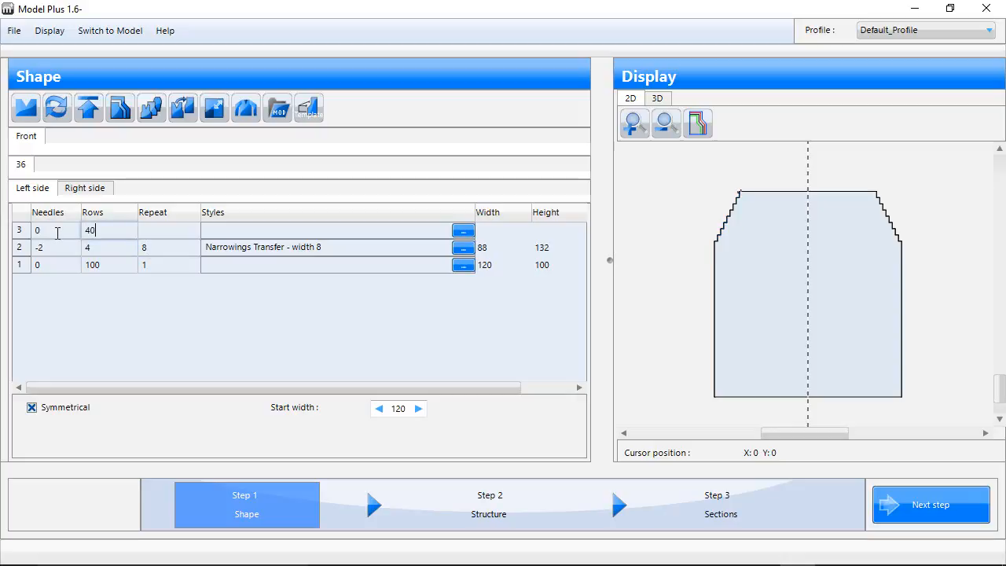
pyautogui.press('Tab')
pyautogui.write('1')
pyautogui.press('Return')
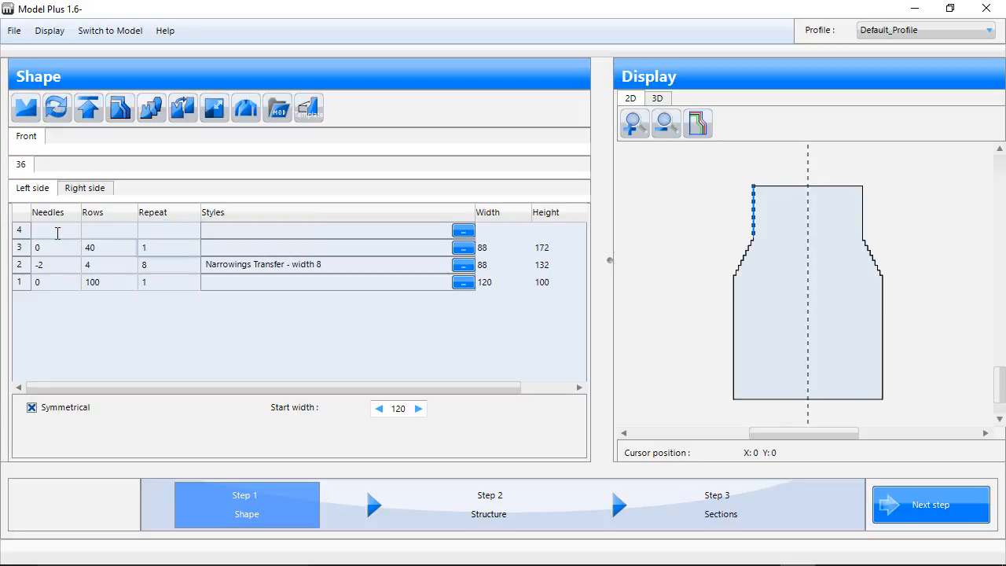
# Insert a row above line 1 of the front's left side.
pyautogui.click(126, 267)
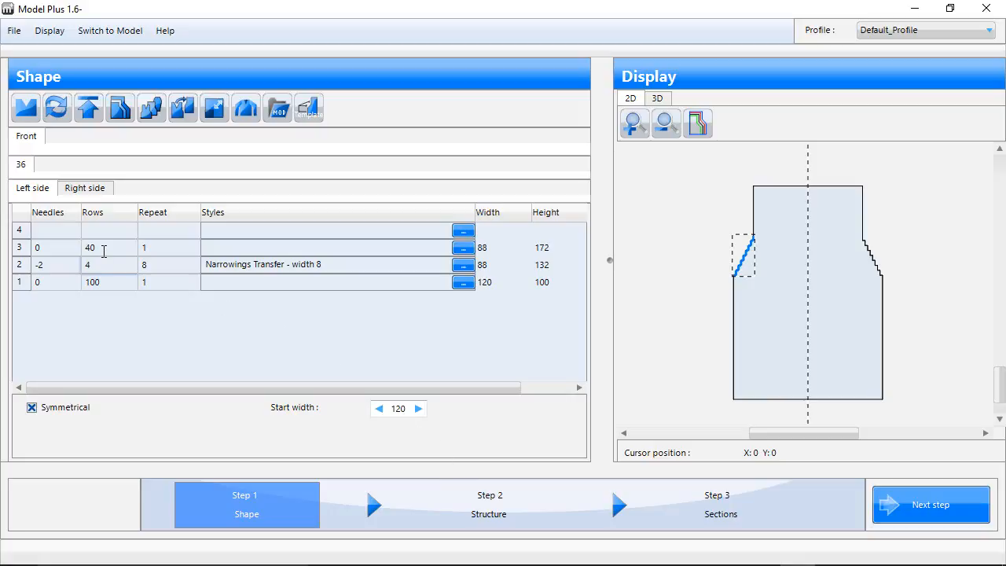
pyautogui.rightClick(22, 283)
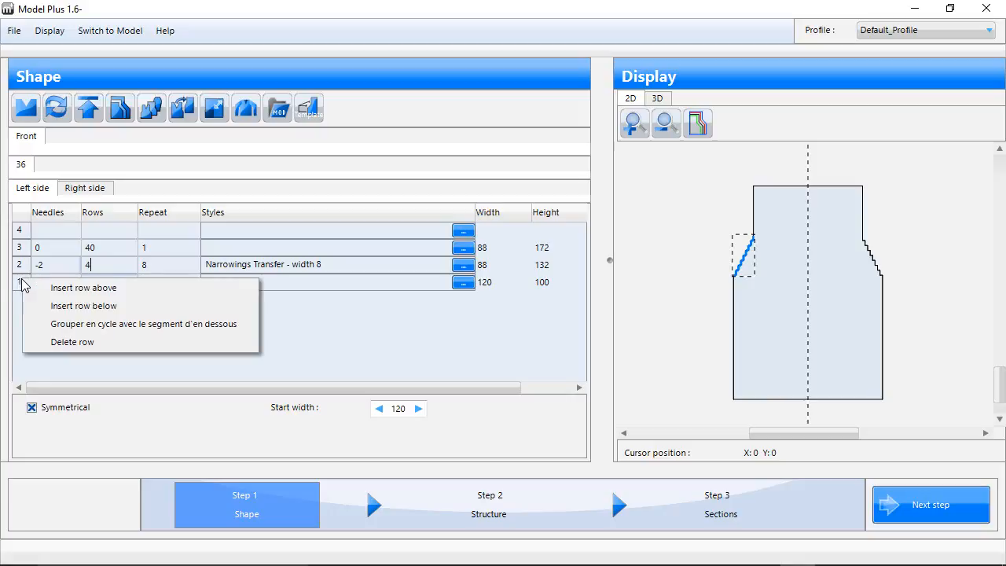
pyautogui.click(69, 294)
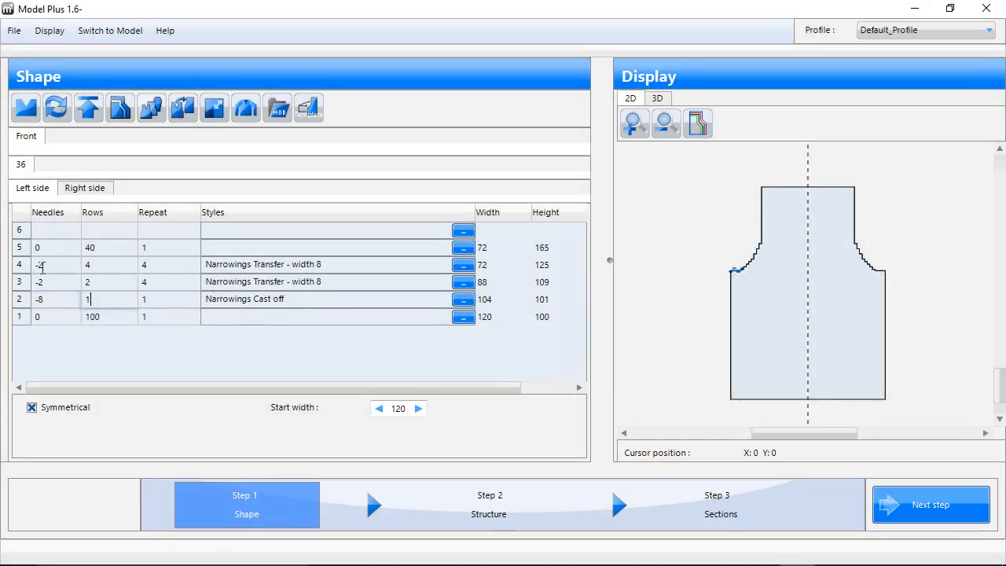
# Group line 4 of the front's left side with the segment below it, combining both transfer narrowings.
pyautogui.click(41, 265)
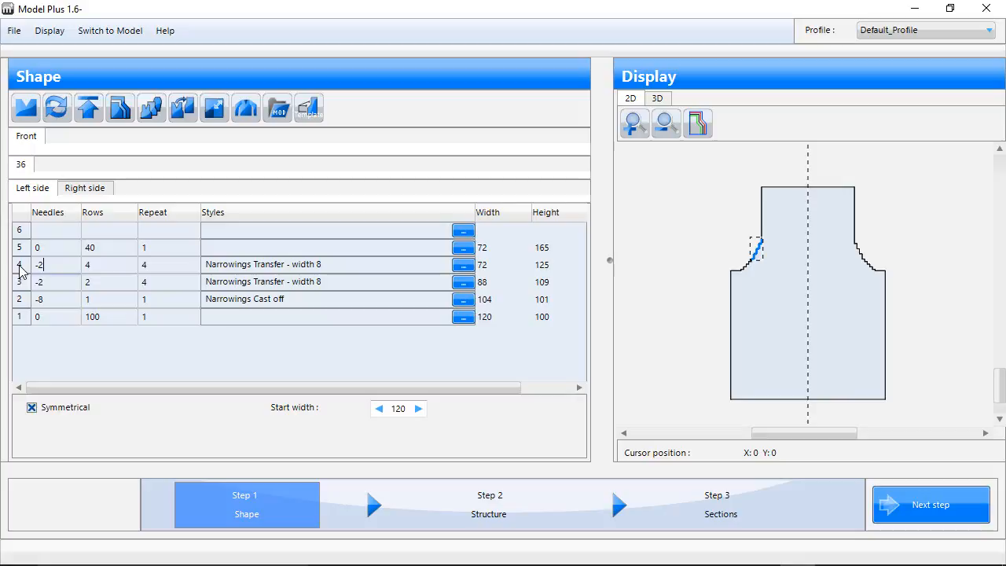
pyautogui.rightClick(21, 266)
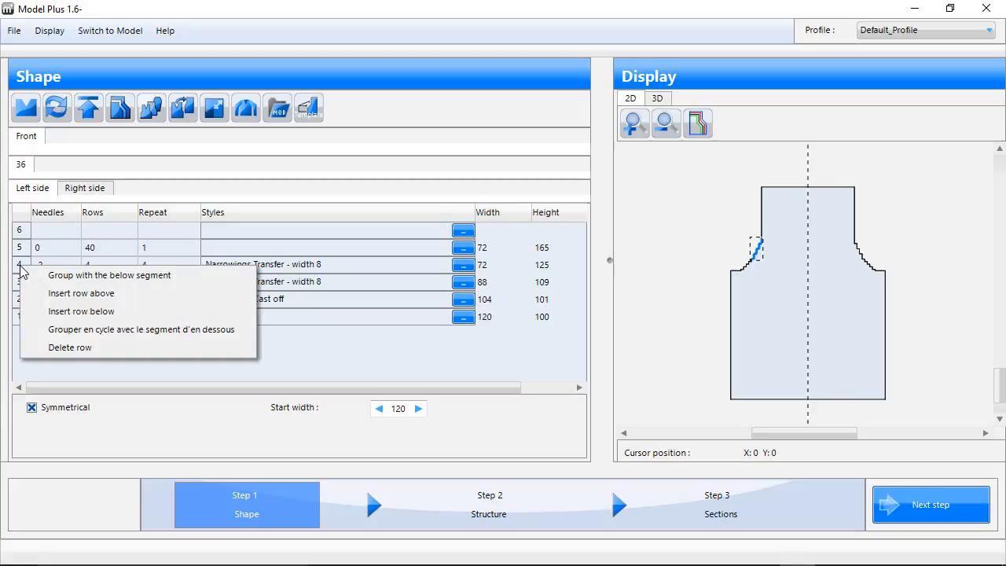
pyautogui.click(182, 279)
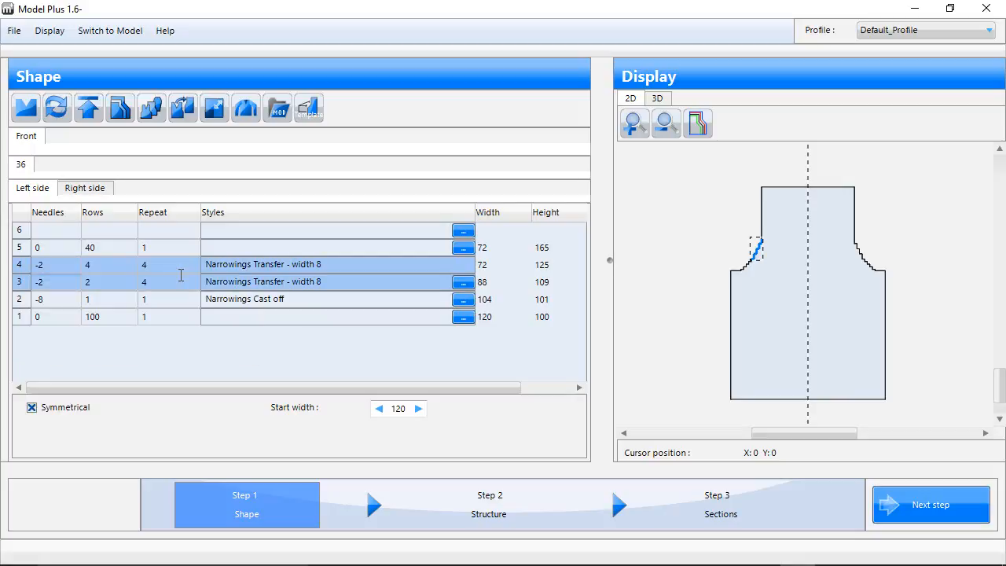
pyautogui.click(102, 283)
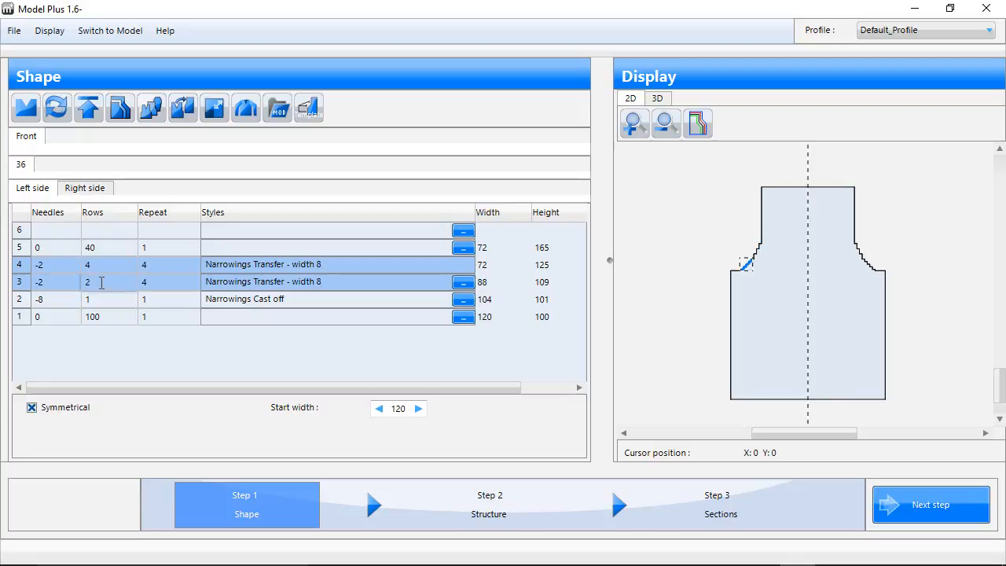
pyautogui.click(97, 265)
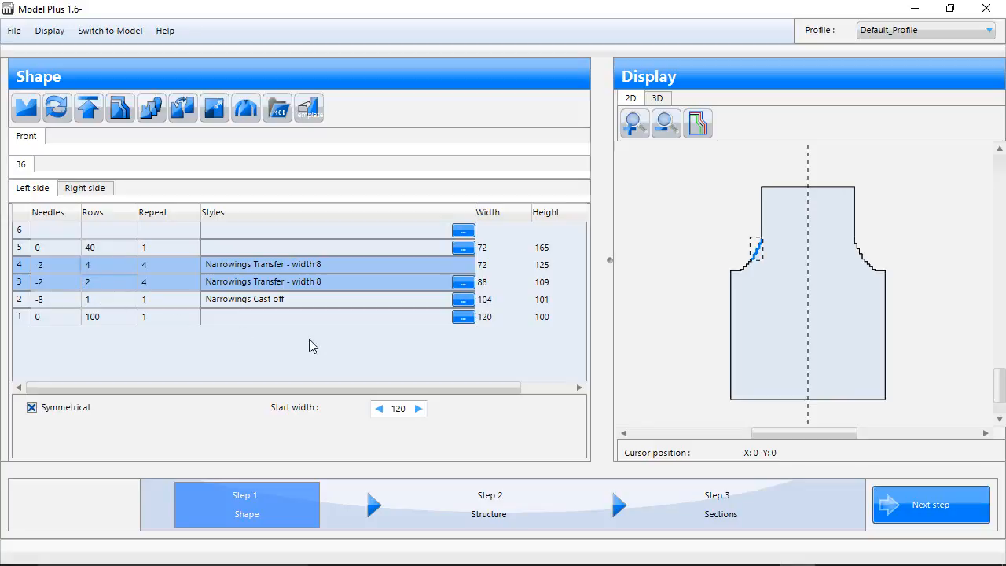
# Set the start width of the front piece to 160.
pyautogui.click(402, 409)
pyautogui.write('6')
pyautogui.click(115, 261)
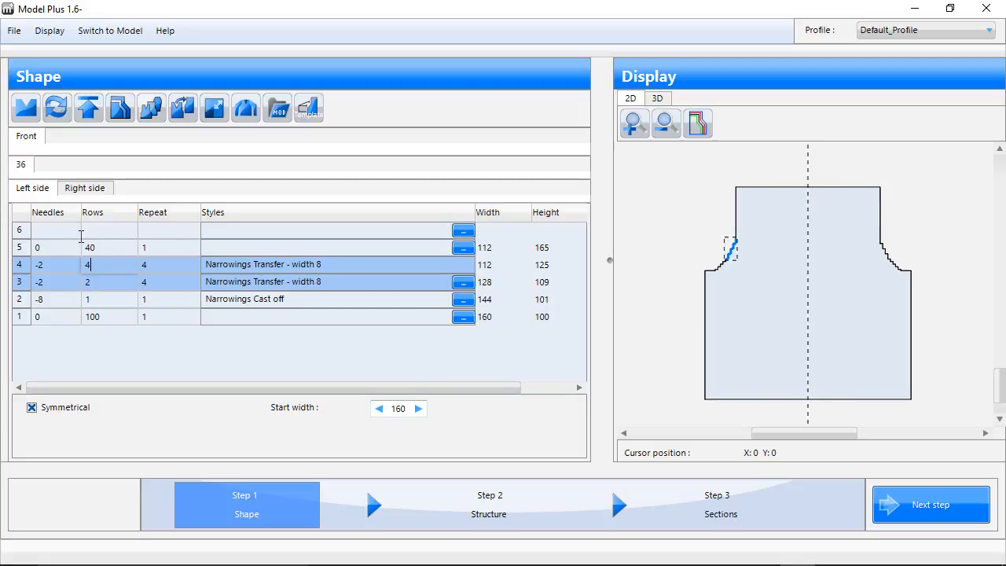
# Define line 6 of the front's left side as a shoulder narrowing of -7 needles every 2 rows, repeated 7 times.
pyautogui.click(56, 230)
pyautogui.write('-7')
pyautogui.press('Tab')
pyautogui.write('2')
pyautogui.press('Tab')
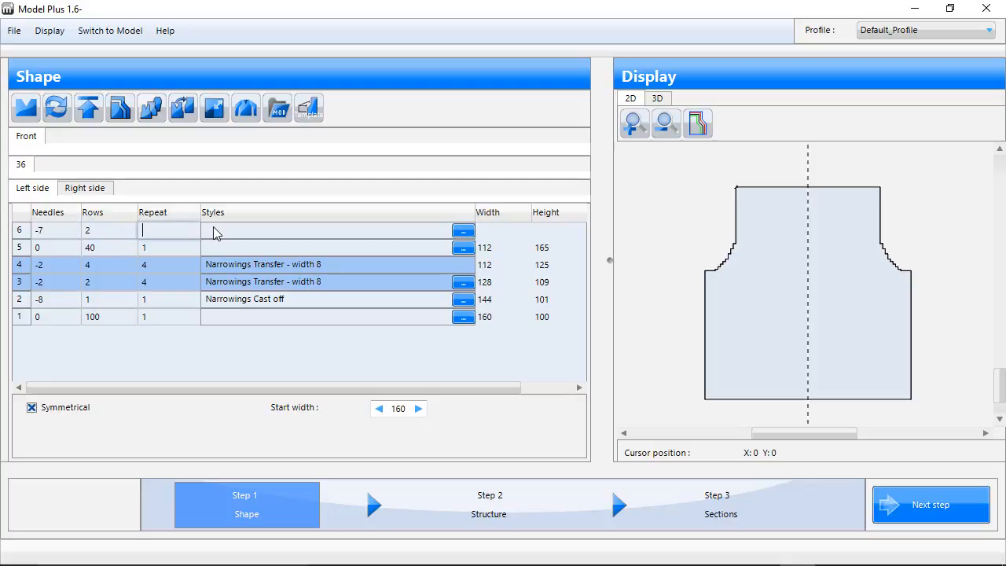
pyautogui.write('7')
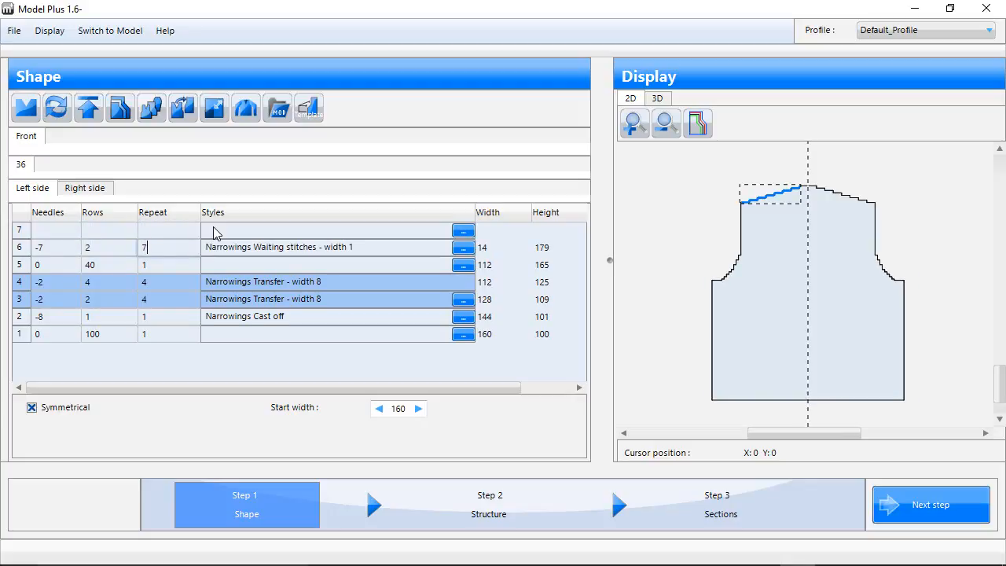
# Set the repeat of the shoulder narrowing in line 6 to 5.
pyautogui.moveTo(171, 245); pyautogui.dragTo(129, 244)
pyautogui.write('5')
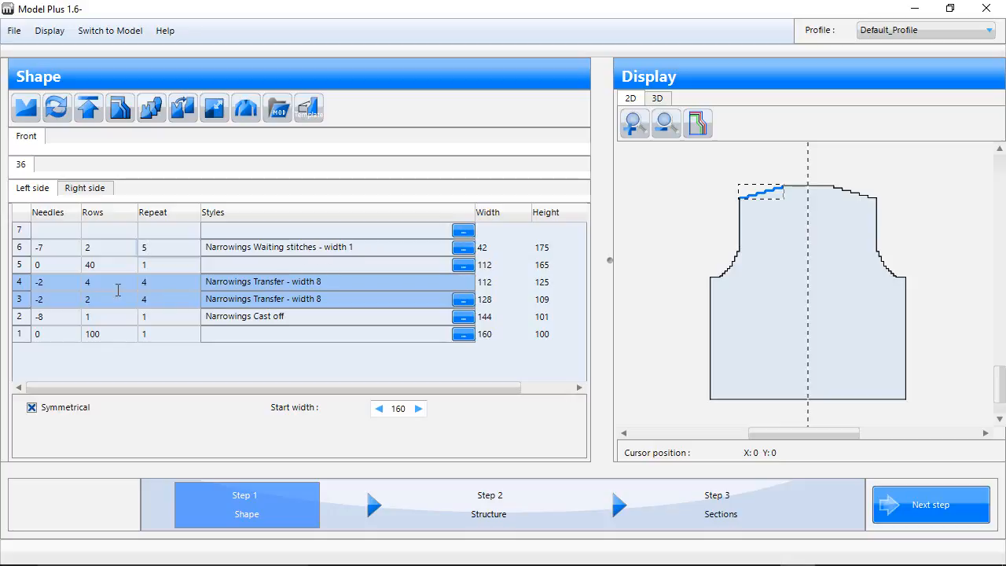
pyautogui.click(114, 264)
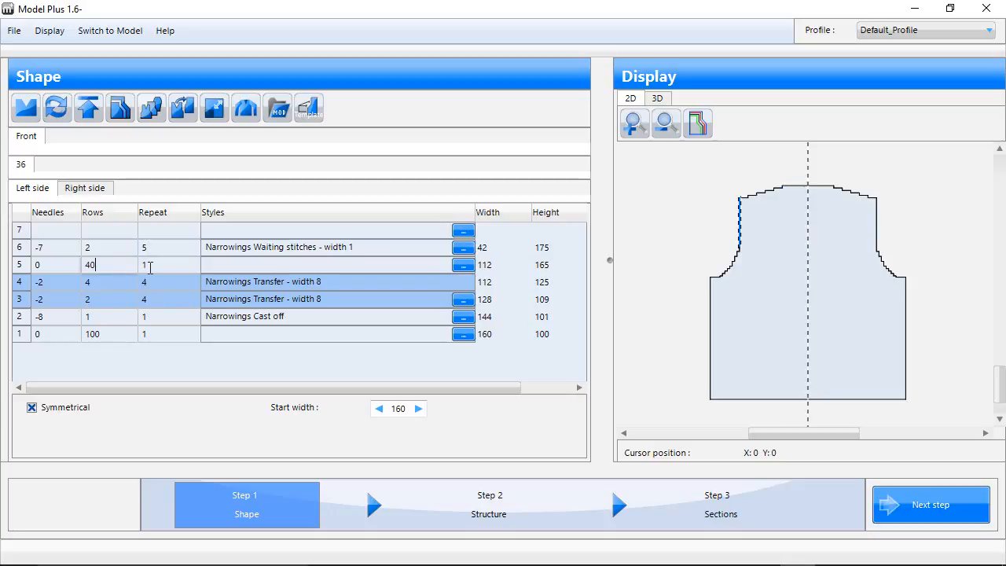
# Examine the segment type and technique options in the realization style of the grouped transfer narrowings, lines 3 and 4.
pyautogui.click(470, 323)
pyautogui.click(463, 300)
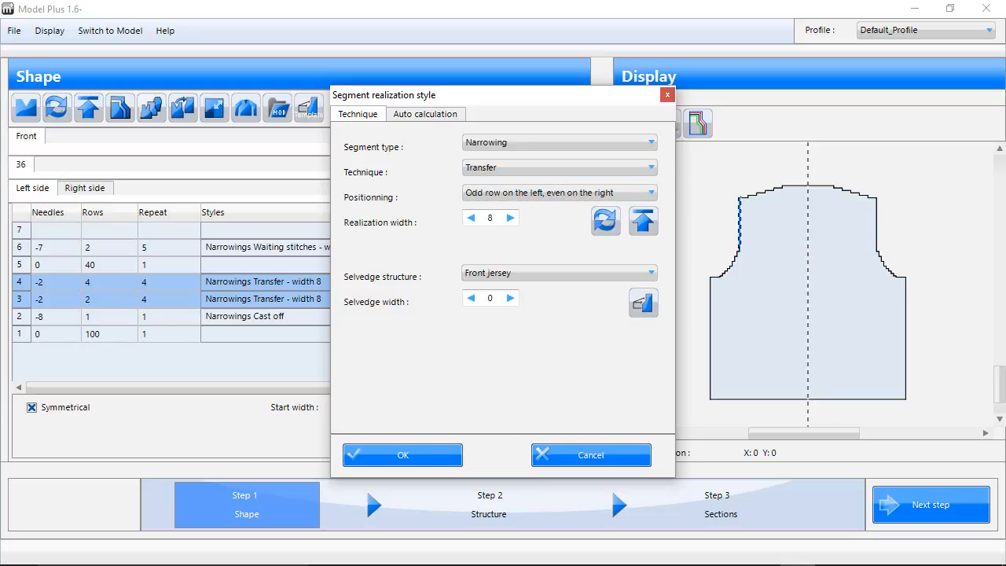
pyautogui.click(592, 464)
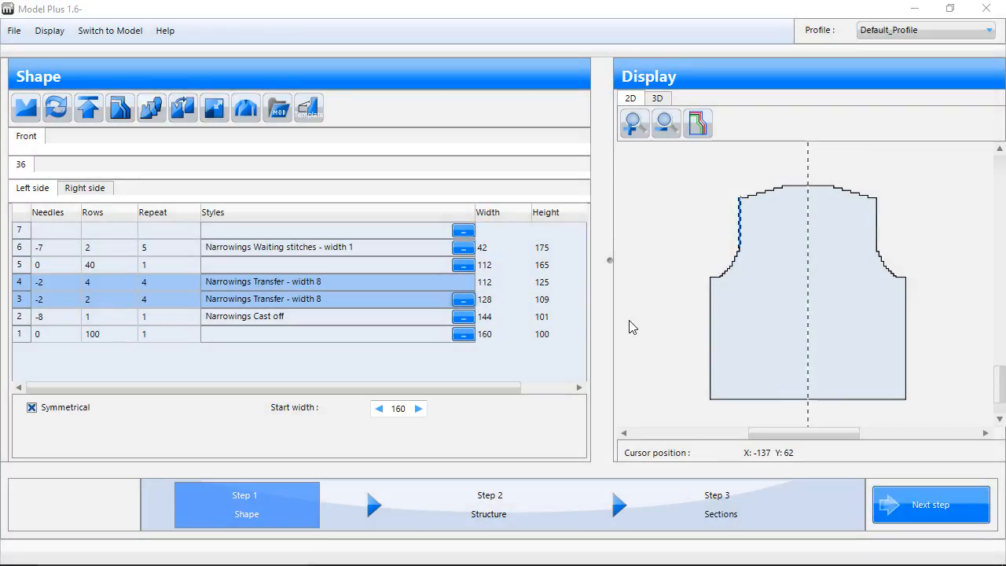
pyautogui.click(464, 302)
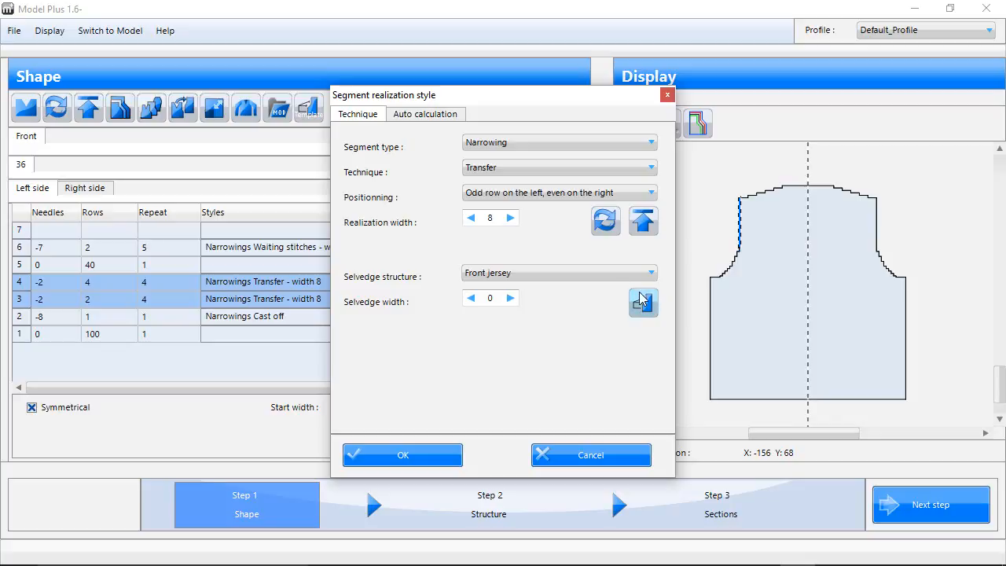
pyautogui.click(653, 147)
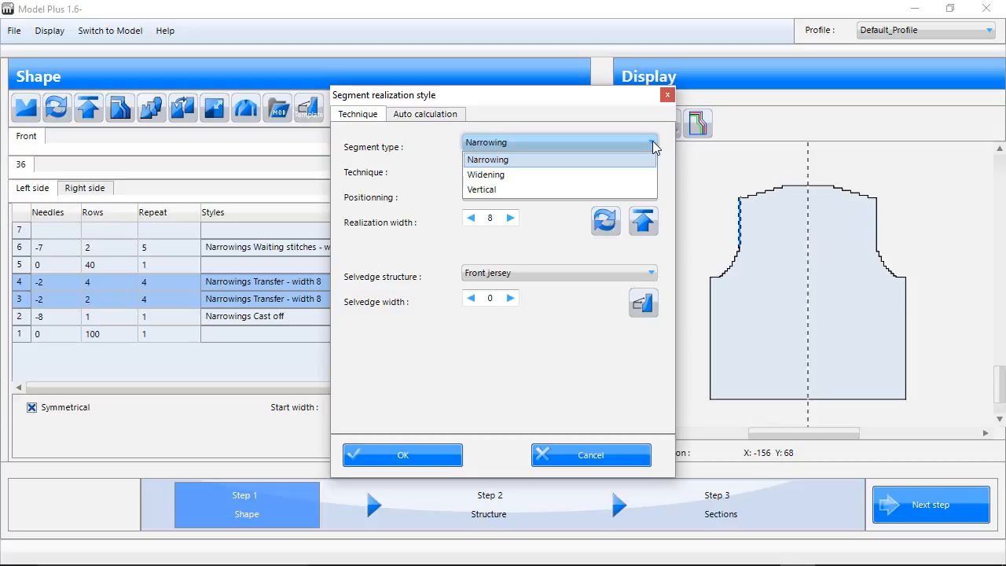
pyautogui.click(653, 147)
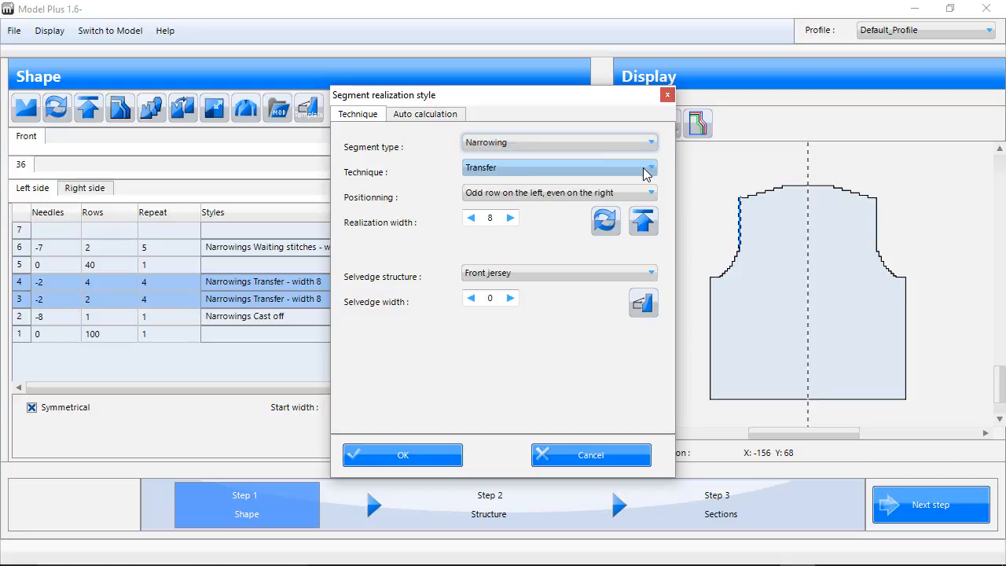
pyautogui.click(646, 174)
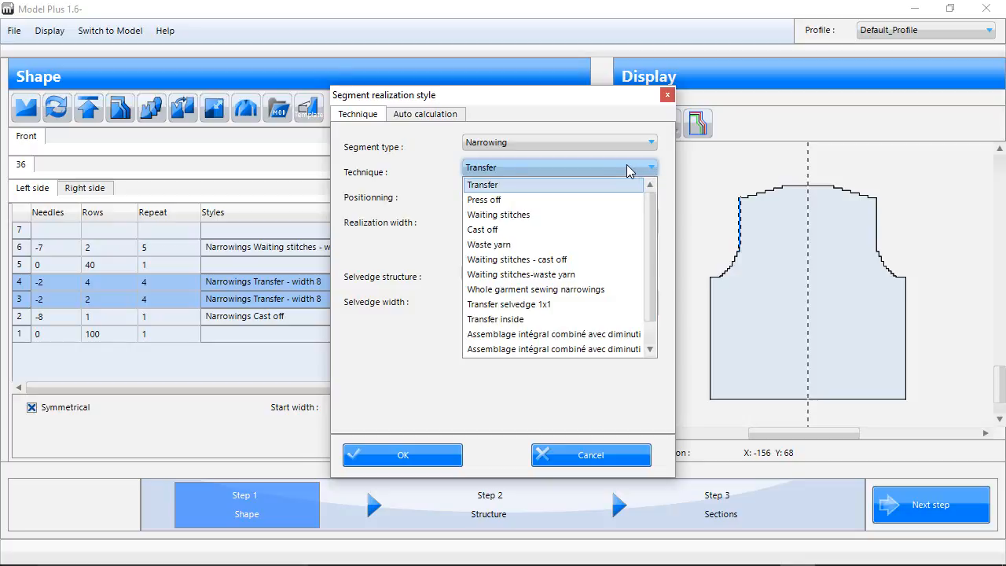
pyautogui.click(418, 169)
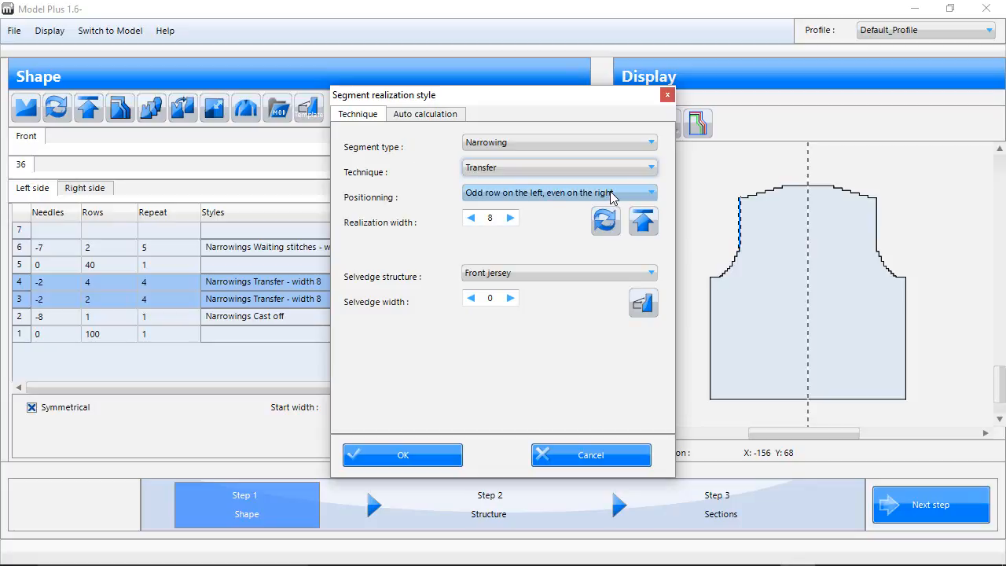
# Examine the positioning, realization width, selvedge structure and selvedge width settings of the grouped narrowings.
pyautogui.click(629, 197)
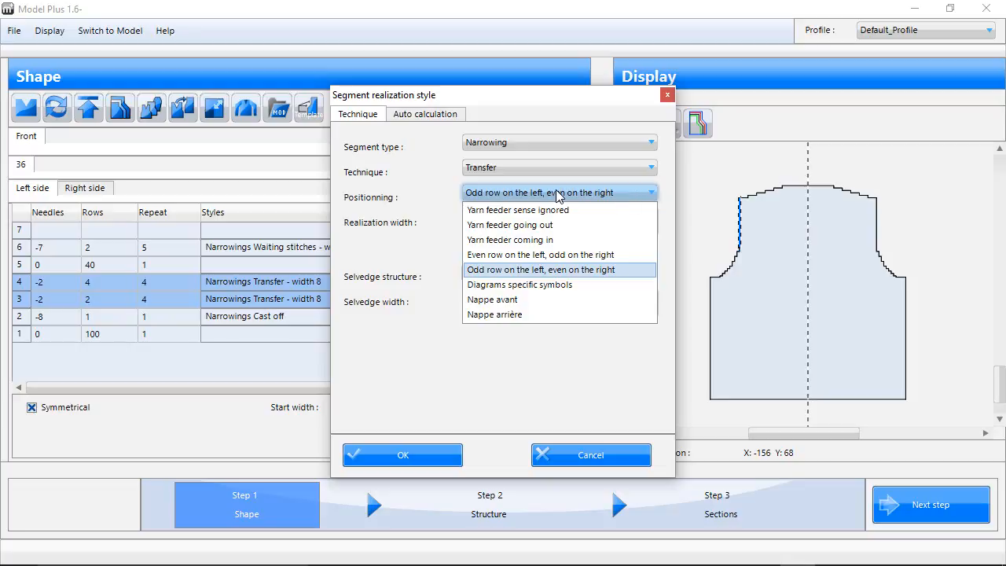
pyautogui.click(434, 196)
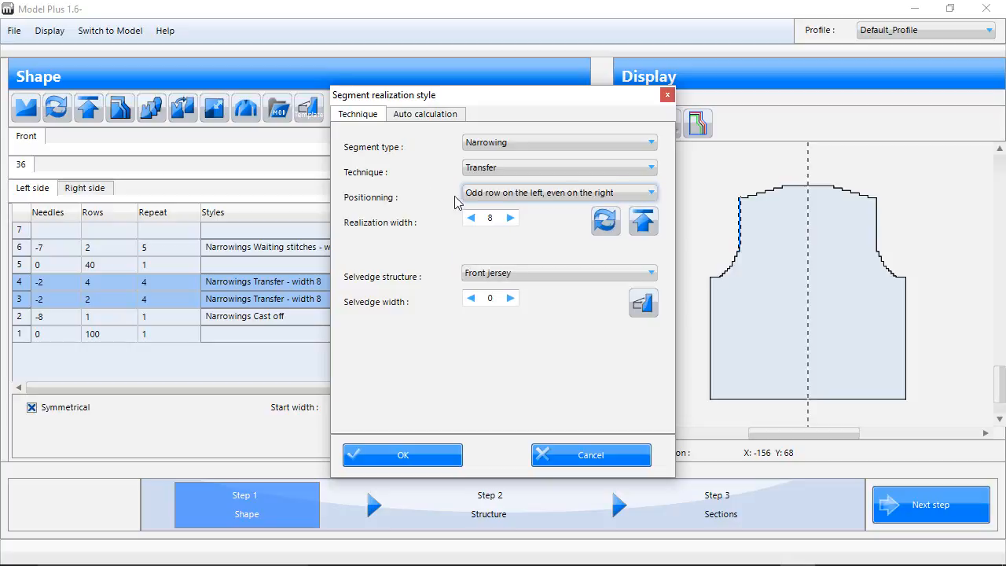
pyautogui.moveTo(502, 218); pyautogui.dragTo(485, 218)
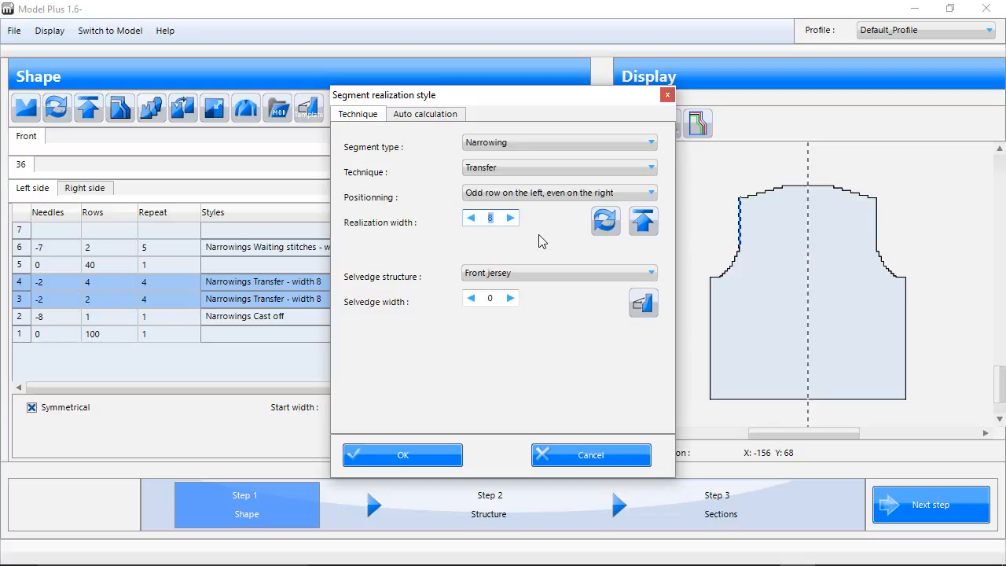
pyautogui.click(500, 218)
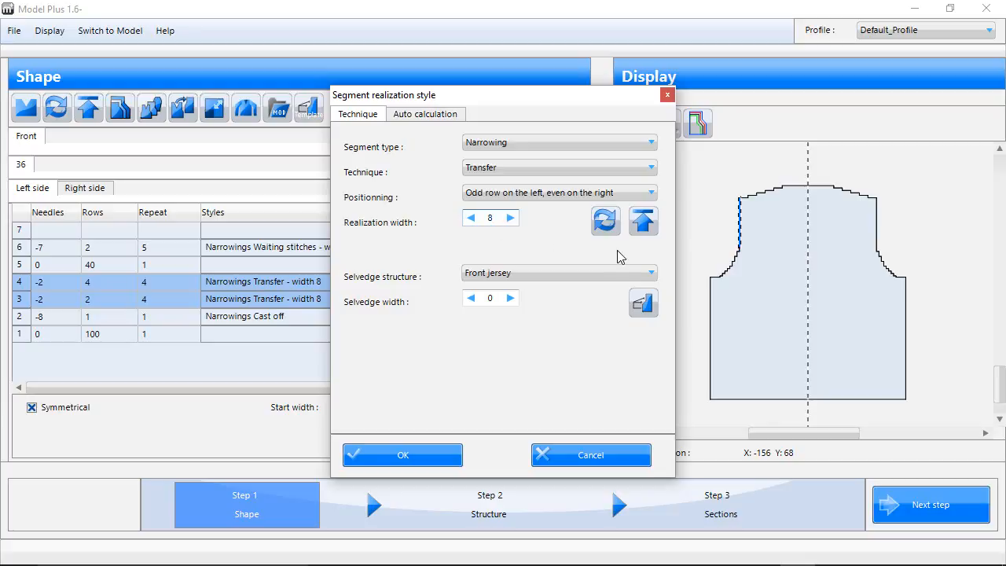
pyautogui.click(531, 273)
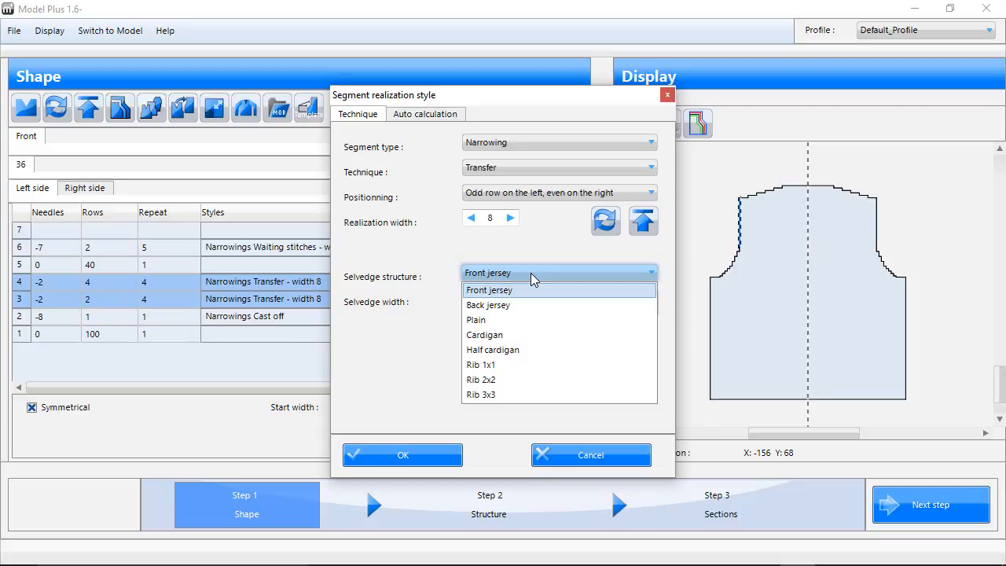
pyautogui.click(422, 274)
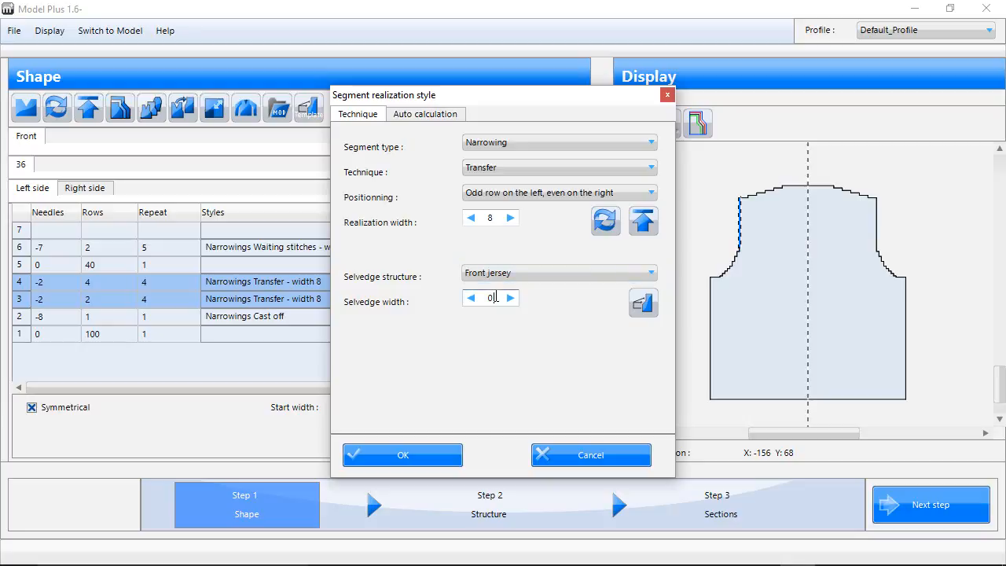
pyautogui.moveTo(496, 297); pyautogui.dragTo(484, 298)
pyautogui.click(493, 298)
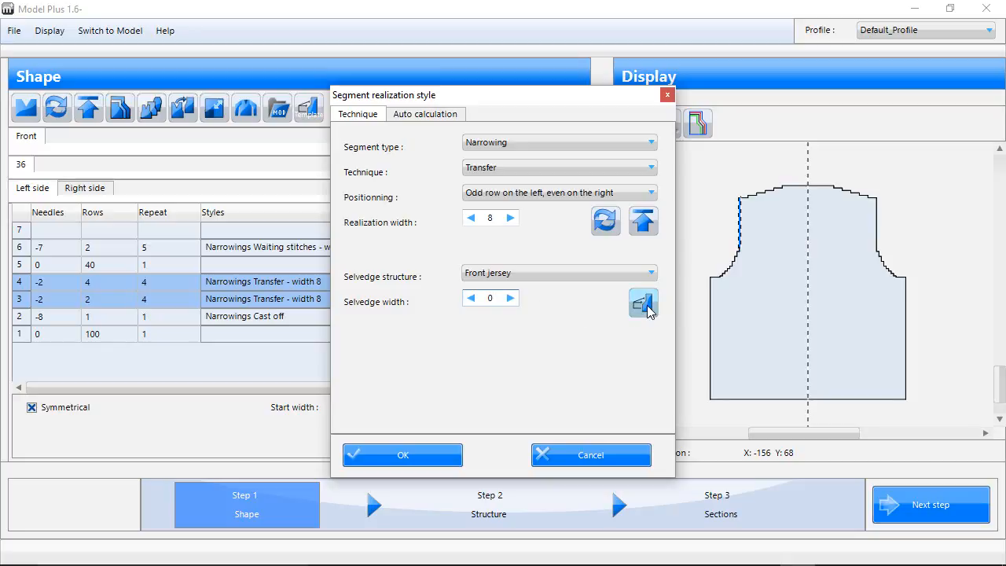
pyautogui.click(494, 218)
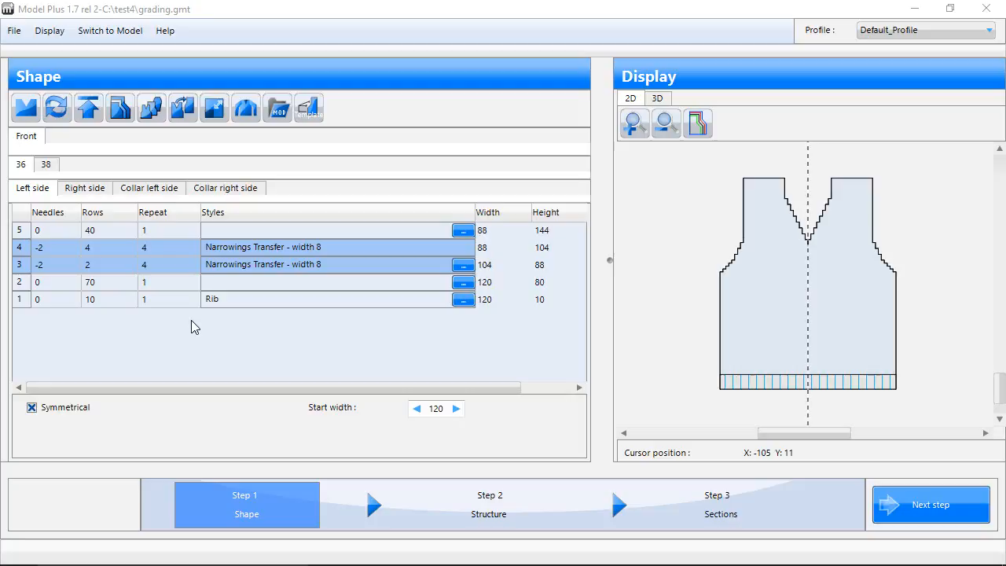
# Add a new garment piece of type Sleeve, named Sleeve, to the grading.gmt garment.
pyautogui.rightClick(32, 142)
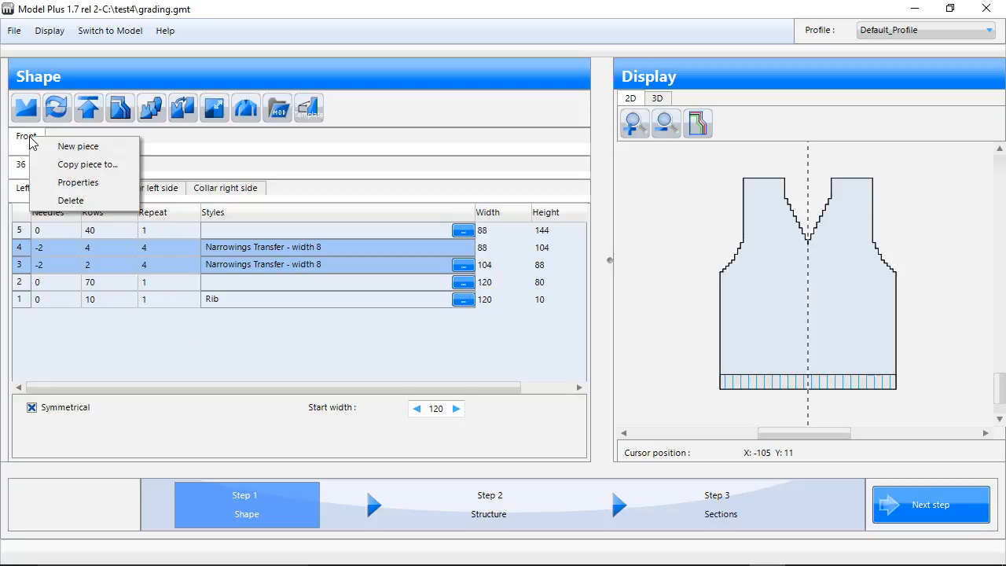
pyautogui.click(115, 150)
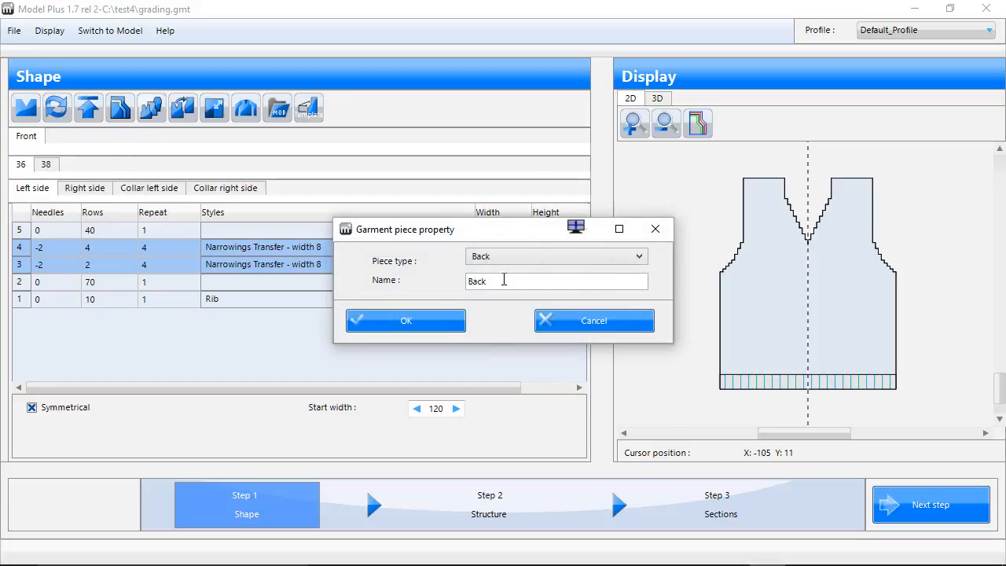
pyautogui.click(538, 255)
pyautogui.click(493, 303)
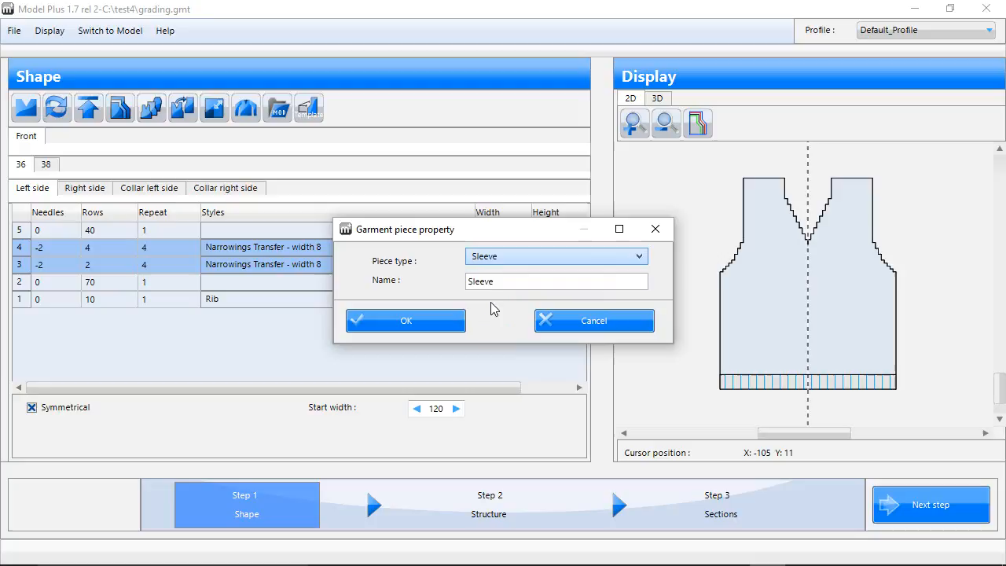
pyautogui.click(513, 281)
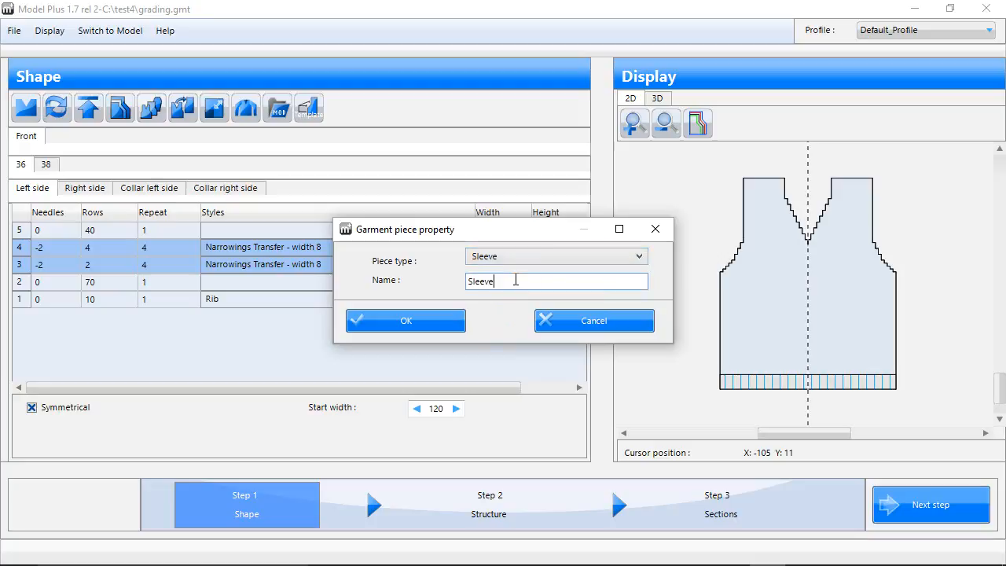
pyautogui.click(404, 316)
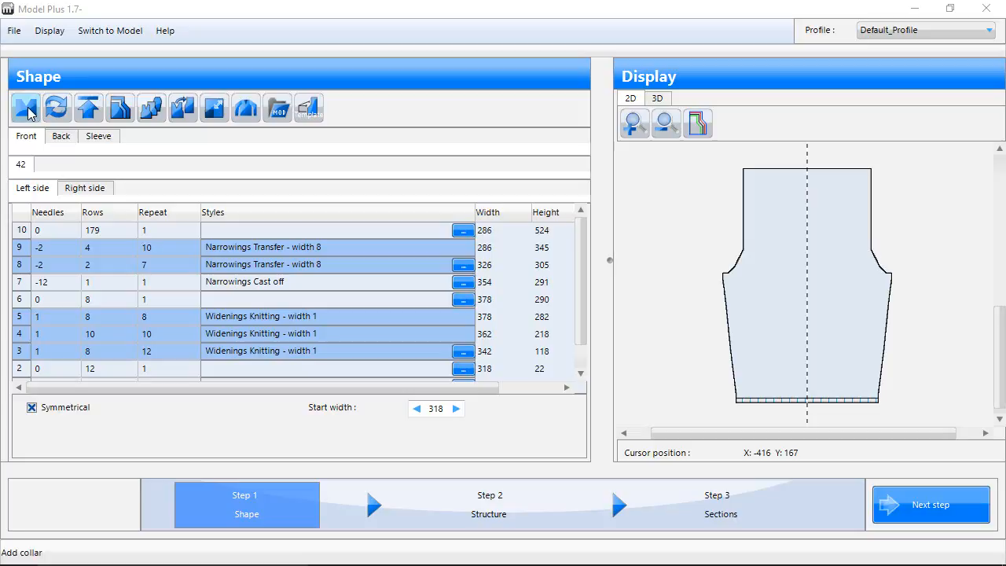
# Examine the available collar types and their marks and realization settings for the front piece.
pyautogui.click(28, 110)
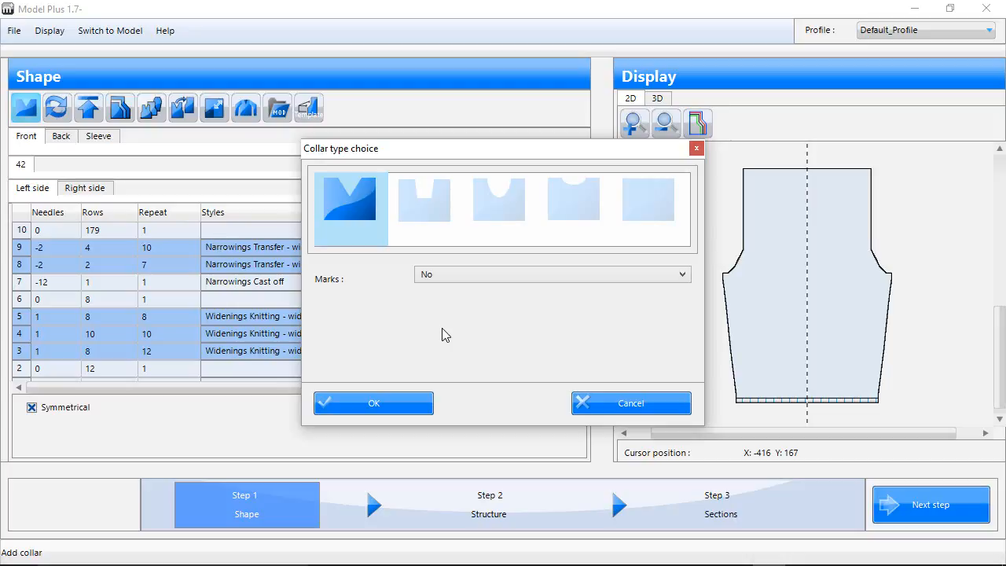
pyautogui.click(429, 207)
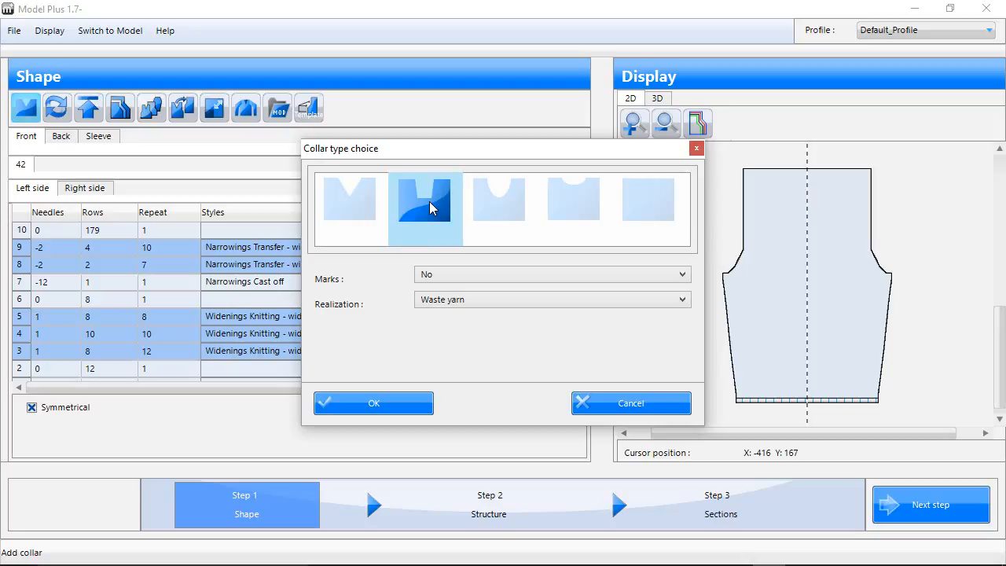
pyautogui.click(519, 202)
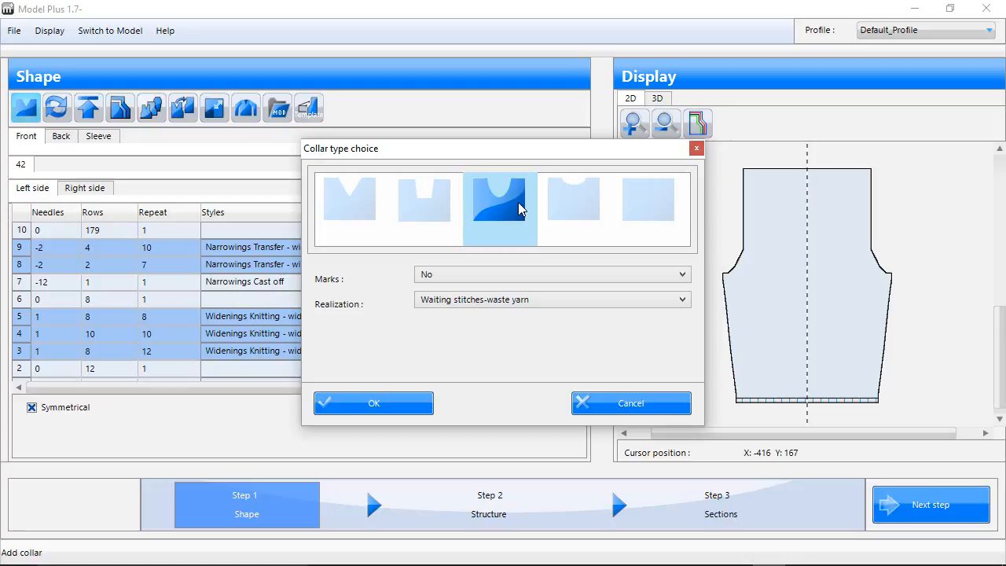
pyautogui.click(595, 216)
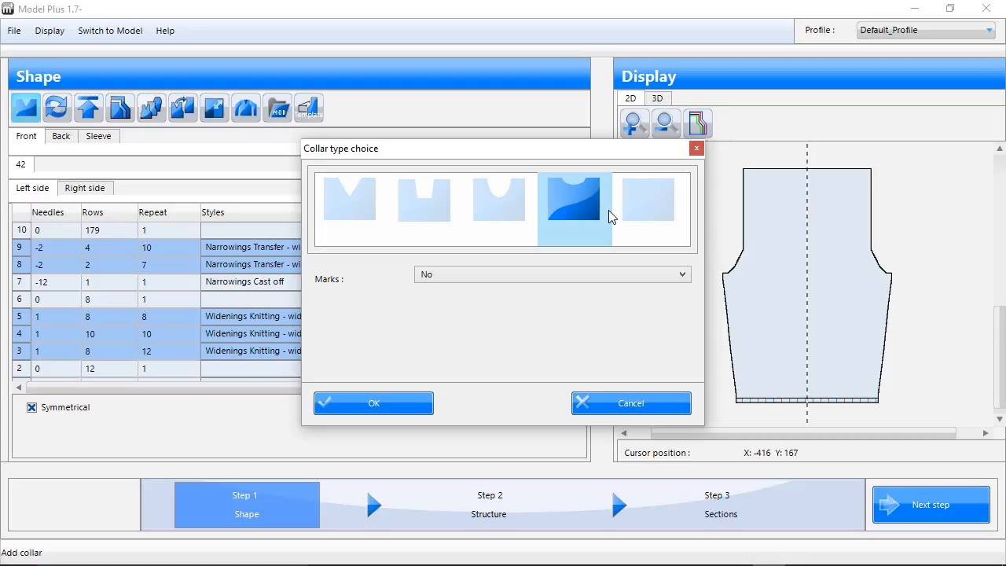
pyautogui.click(657, 216)
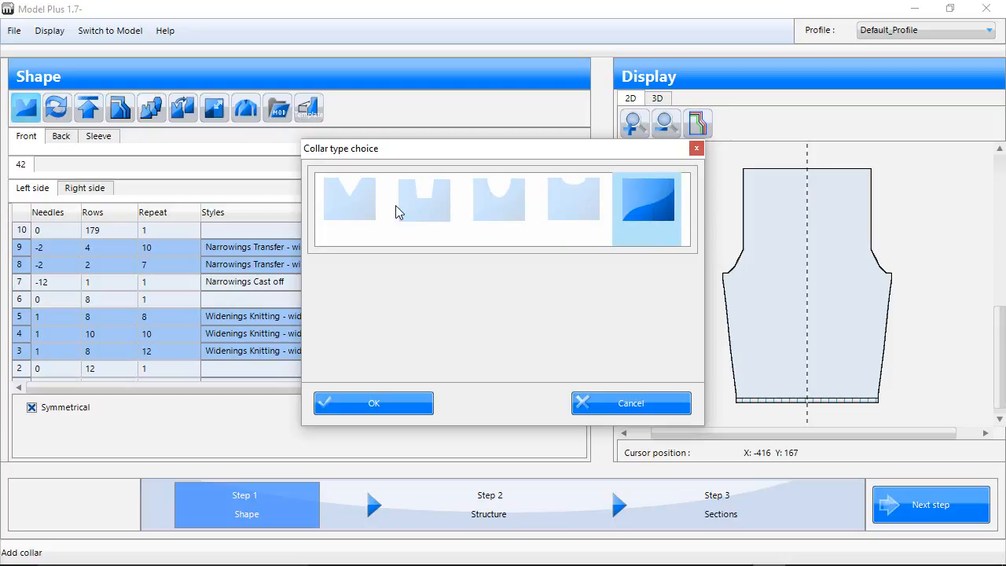
# Add a V-shaped collar to the front piece with Marks set to No.
pyautogui.click(353, 206)
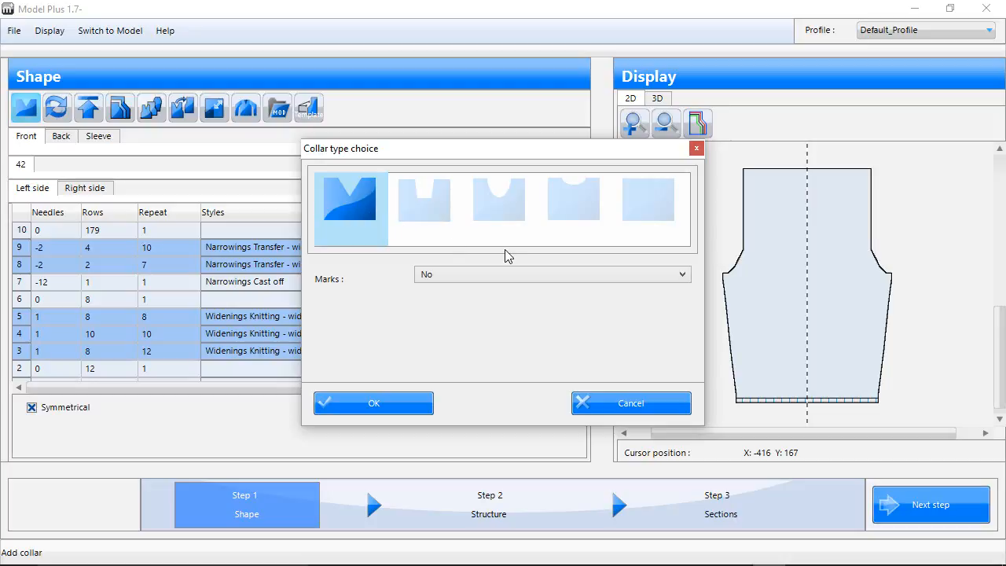
pyautogui.click(679, 279)
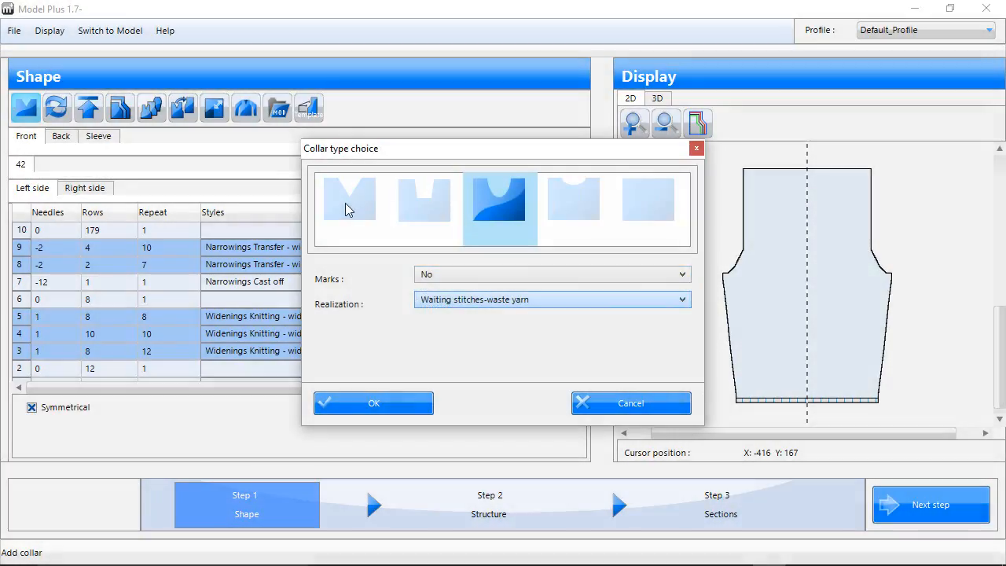
pyautogui.click(346, 203)
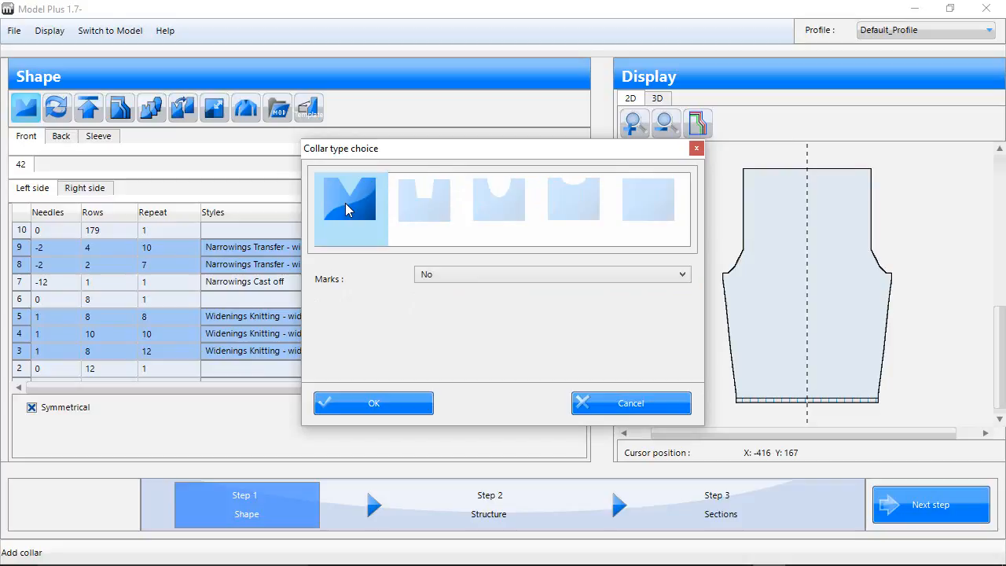
pyautogui.click(402, 409)
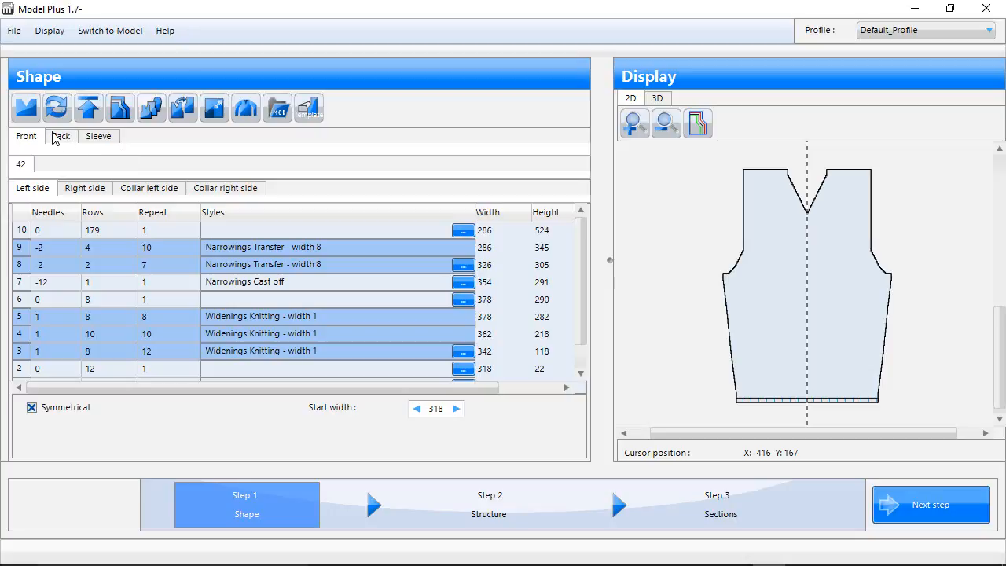
# Remove the V-shaped collar from the front piece by applying the collar type without a neckline.
pyautogui.click(26, 109)
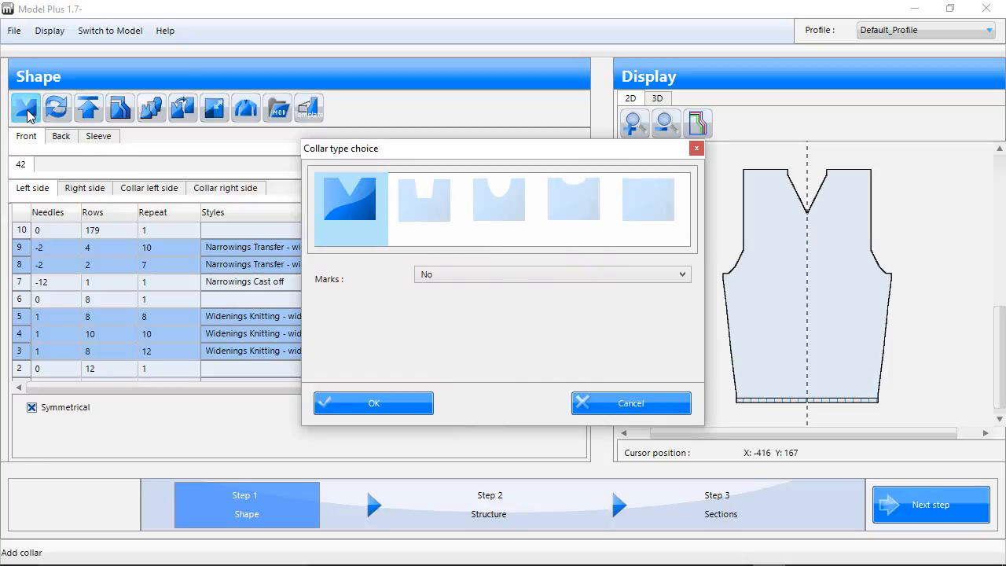
pyautogui.click(648, 206)
pyautogui.click(374, 402)
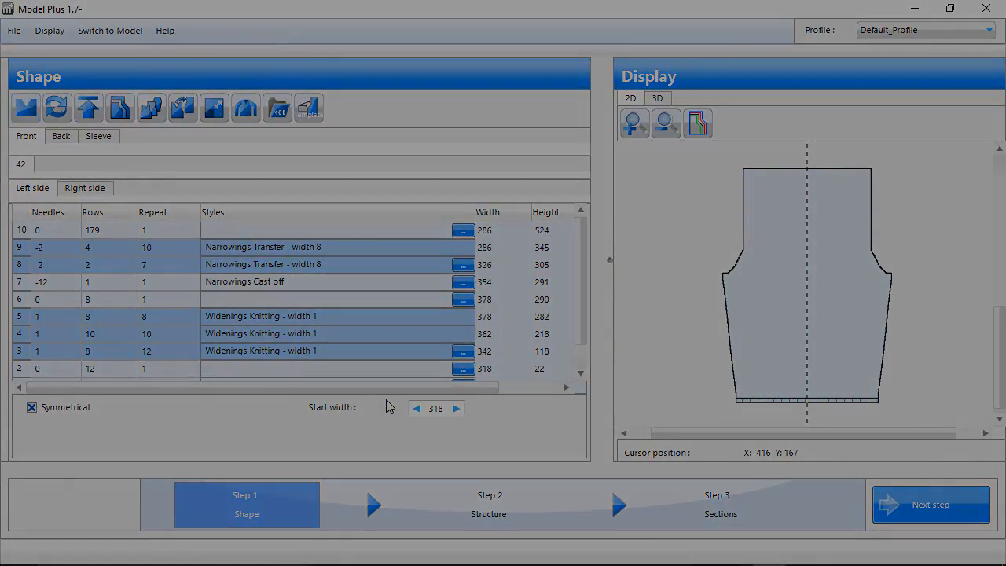